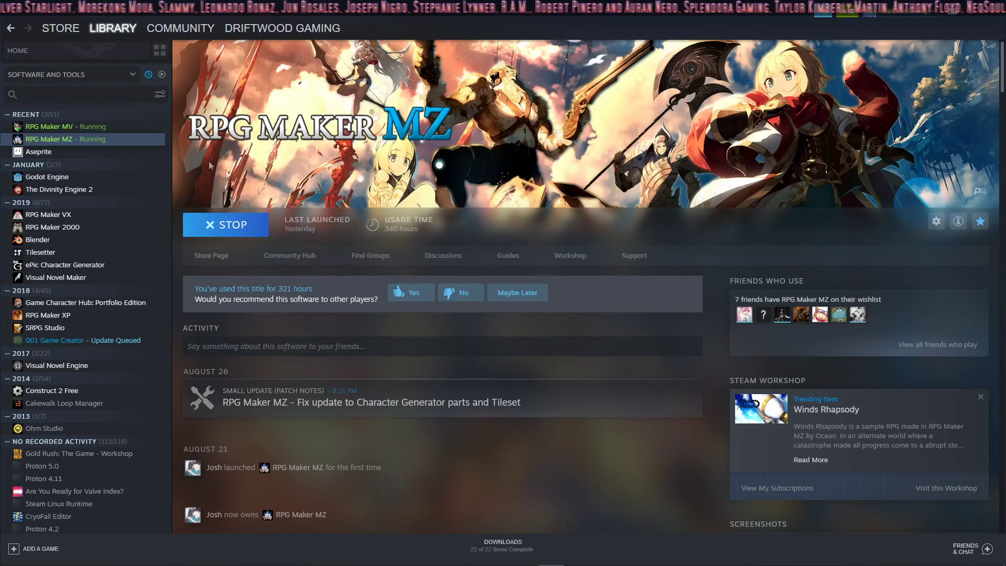
Open RPG Maker MZ's install folder through Steam's Properties > Local Files > Browse.
right_click(51, 143)
click(65, 213)
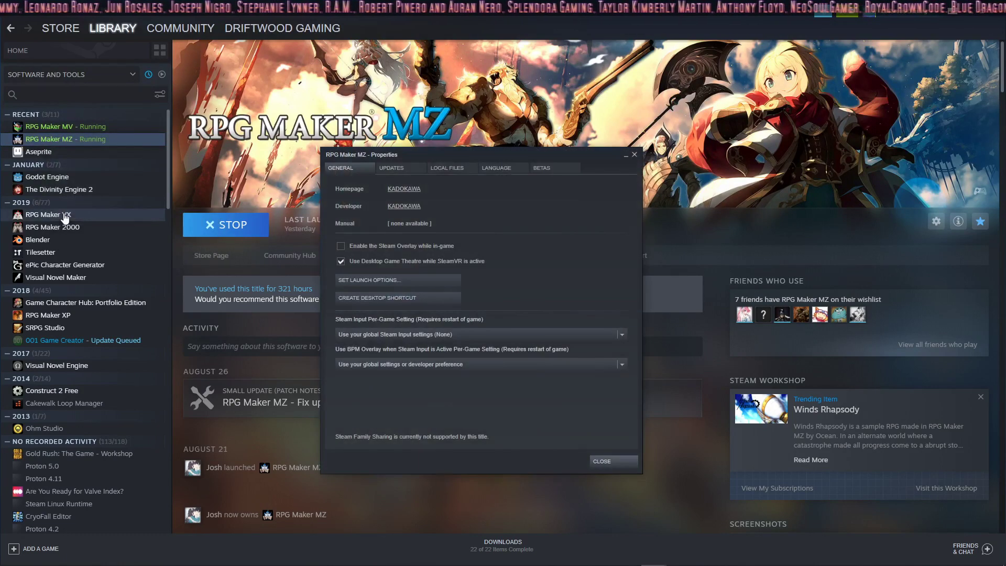
click(444, 168)
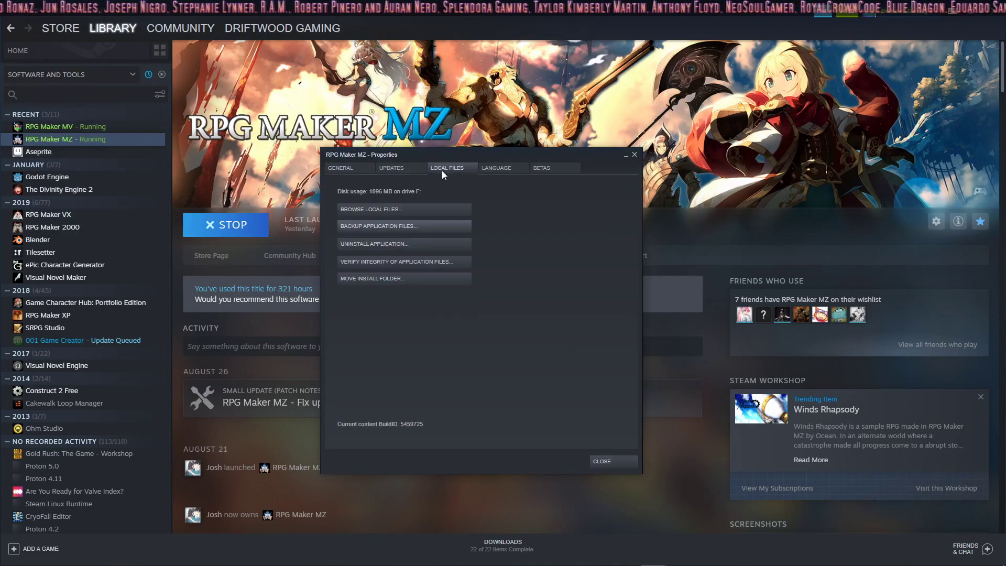
click(384, 212)
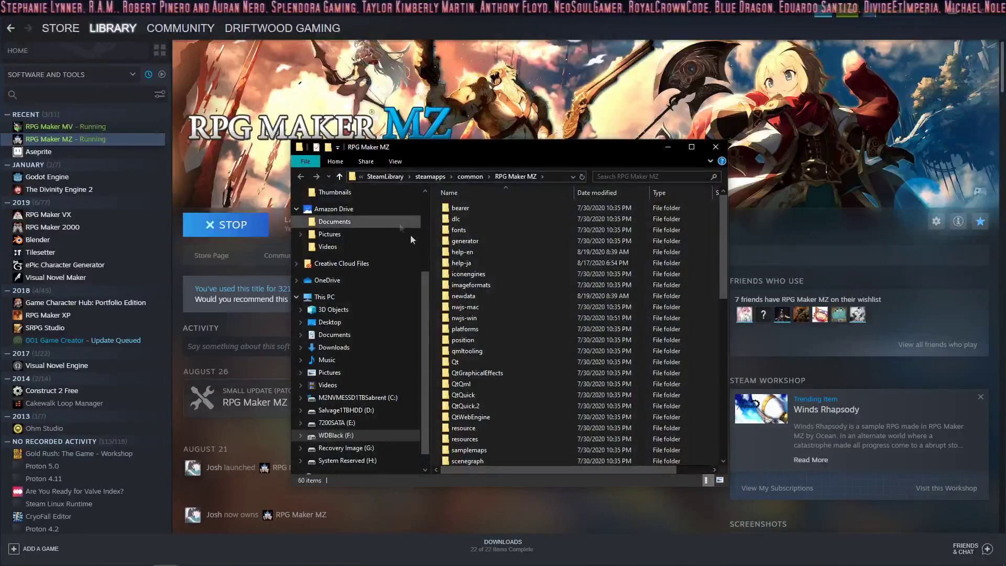
Copy AnimationMv.js from the install's dlc\BasicResources\plugins\launch folder.
click(456, 219)
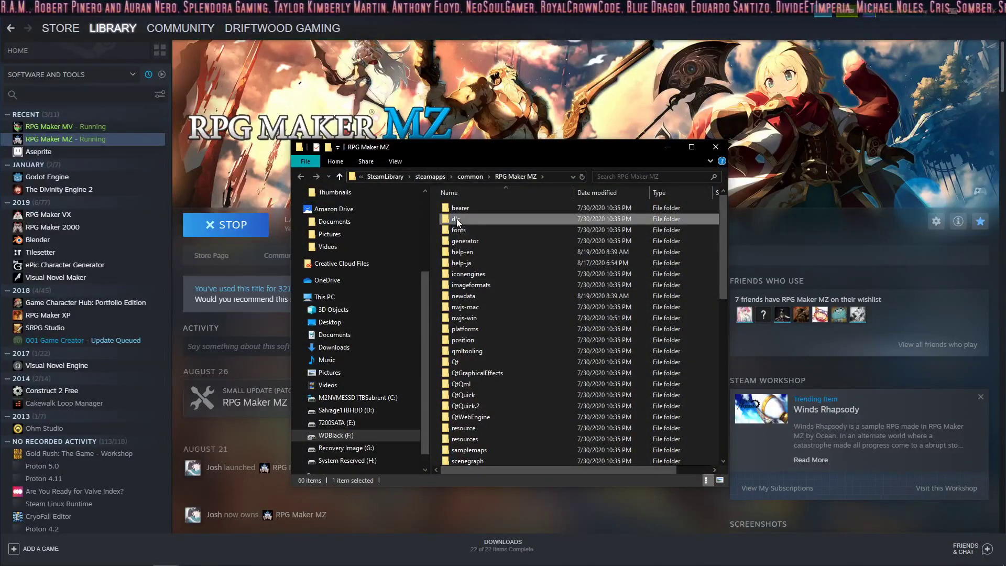
double_click(456, 219)
double_click(459, 209)
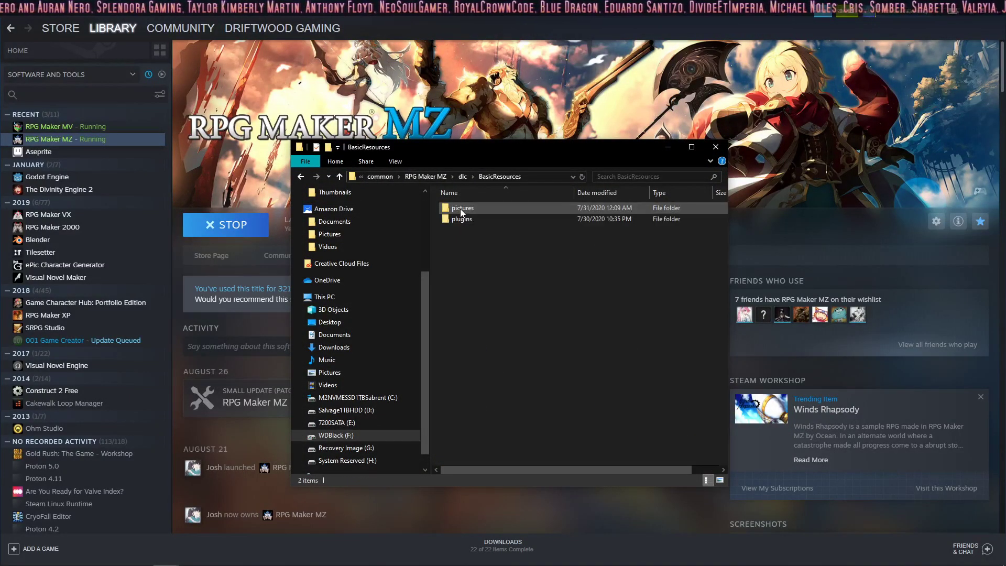
double_click(460, 220)
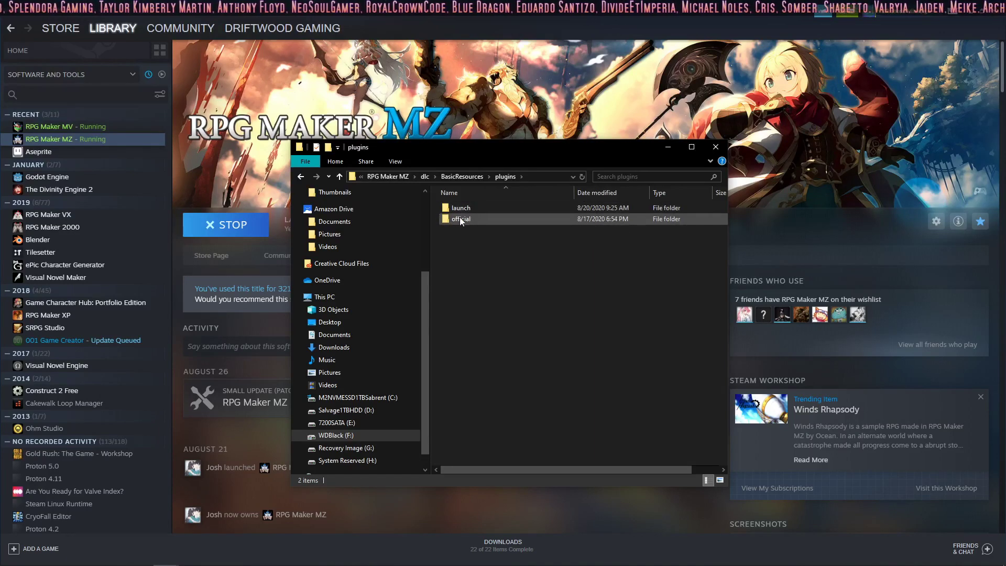
double_click(460, 208)
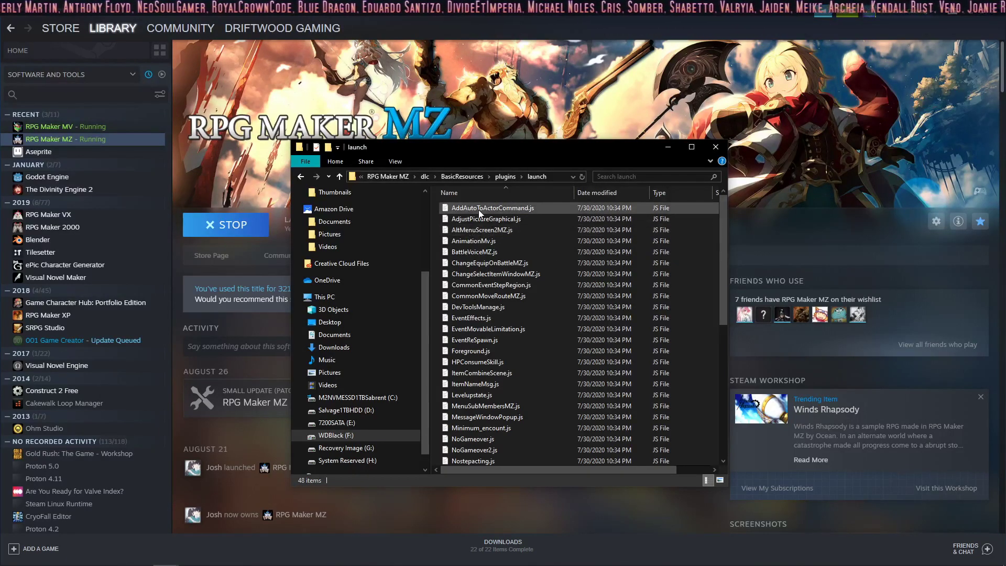
right_click(482, 242)
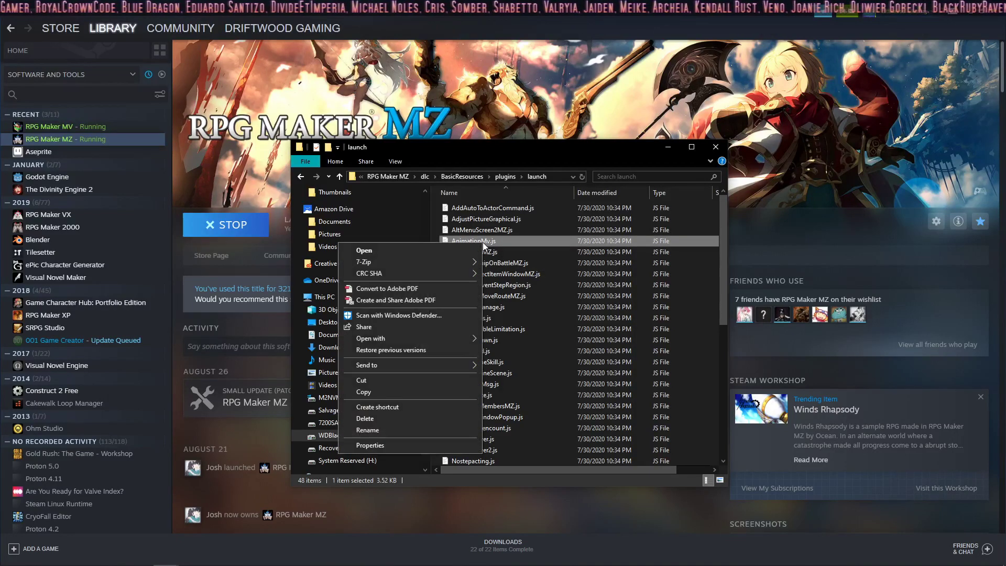
click(372, 392)
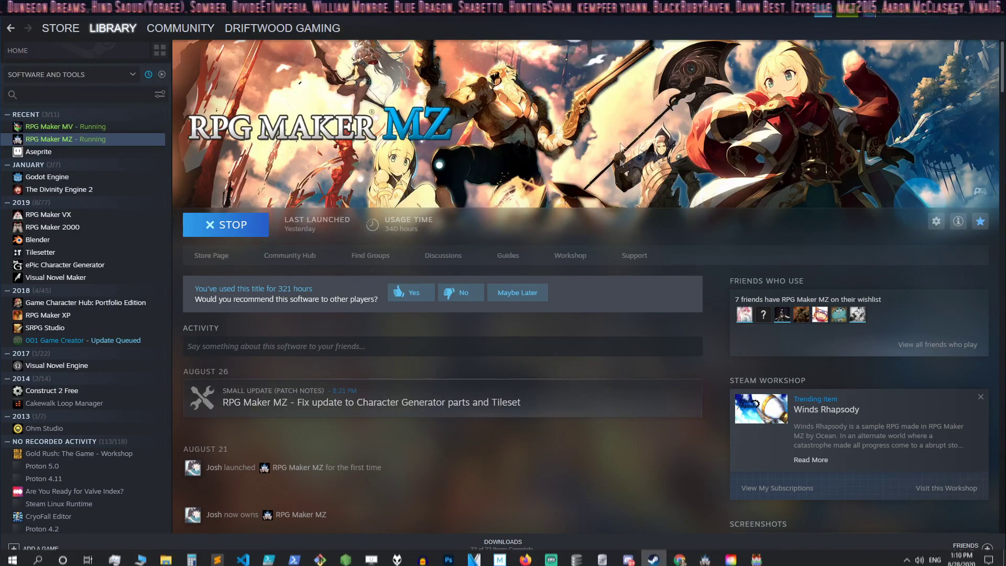
Paste AnimationMv.js into the MZ project's js\plugins folder.
click(973, 15)
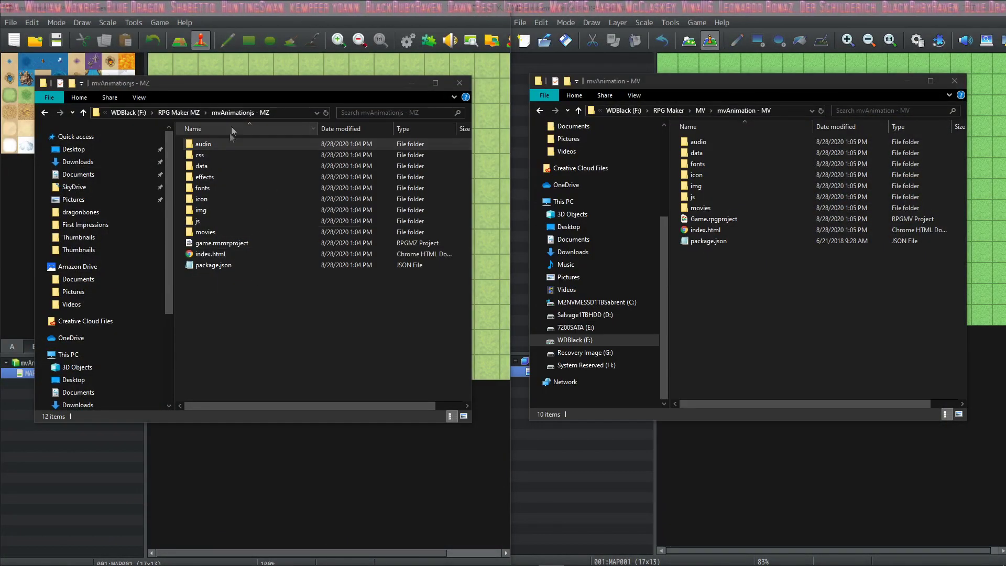
double_click(199, 220)
double_click(208, 155)
right_click(225, 231)
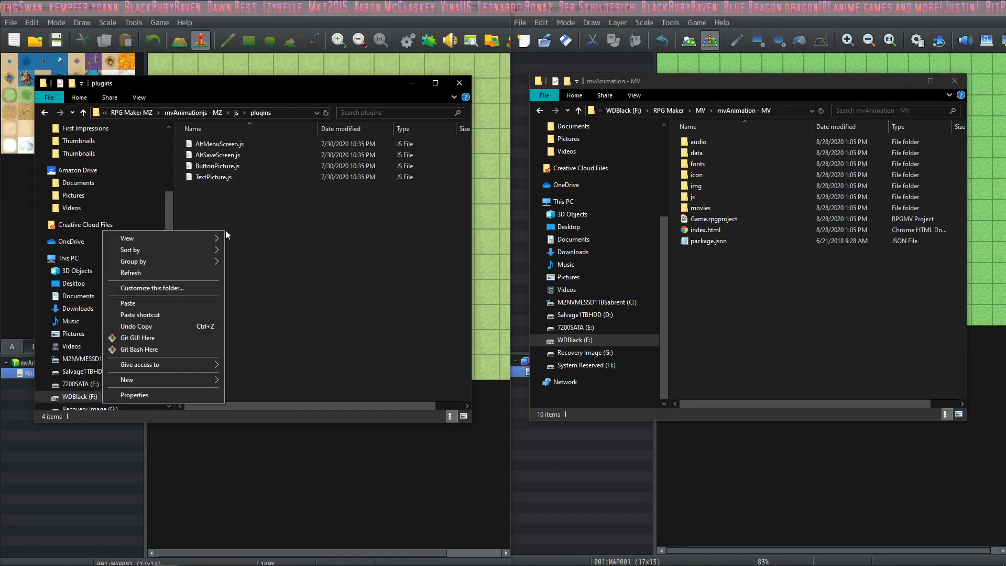
click(159, 304)
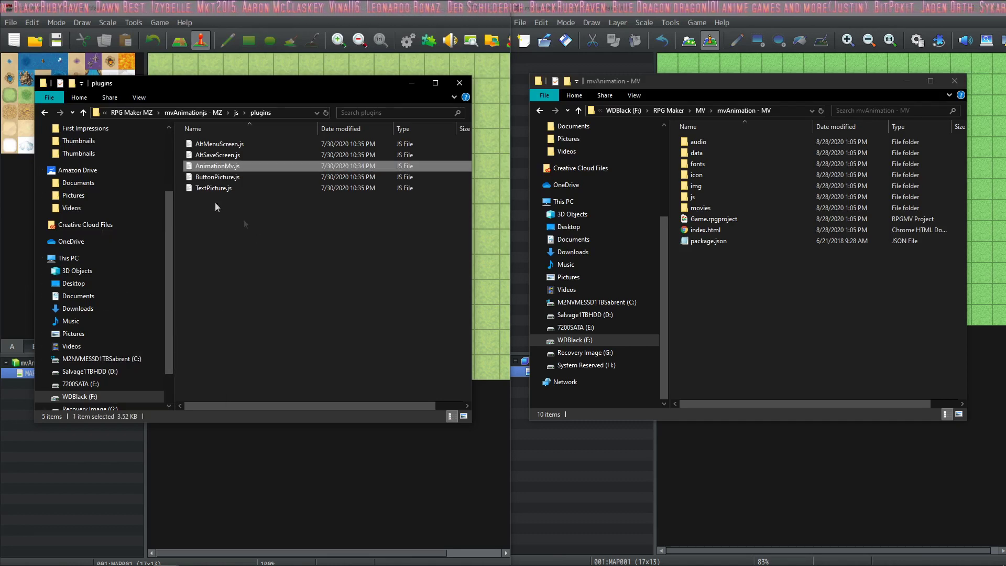
key(alt+Up)
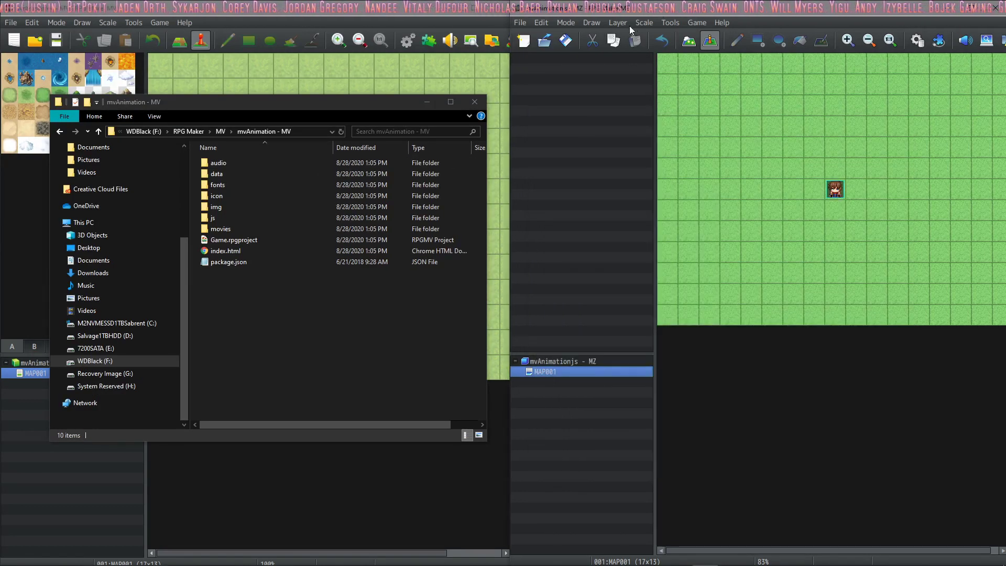
Add the AnimationMv plugin to the project's Plugin Manager list and save it.
click(937, 44)
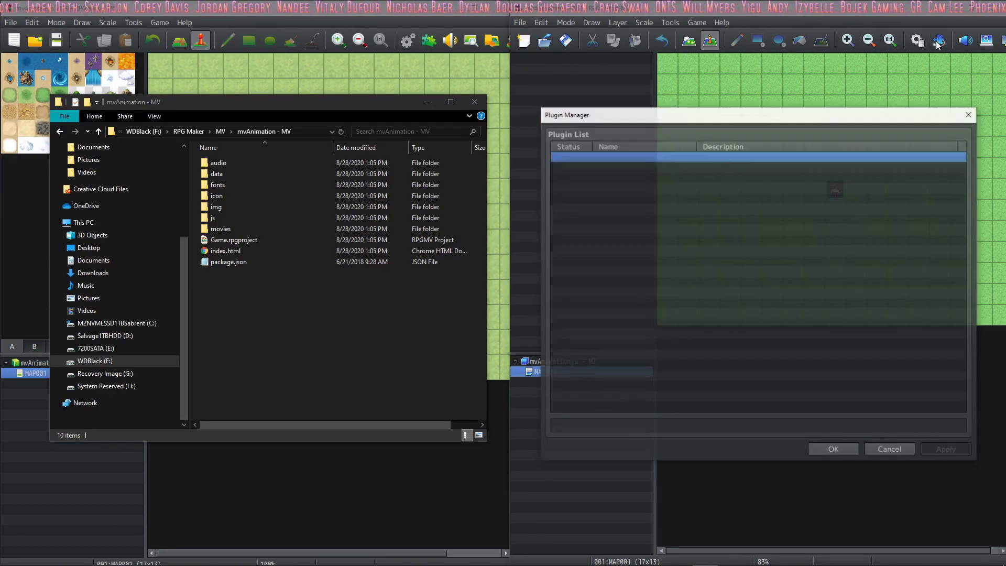
double_click(650, 157)
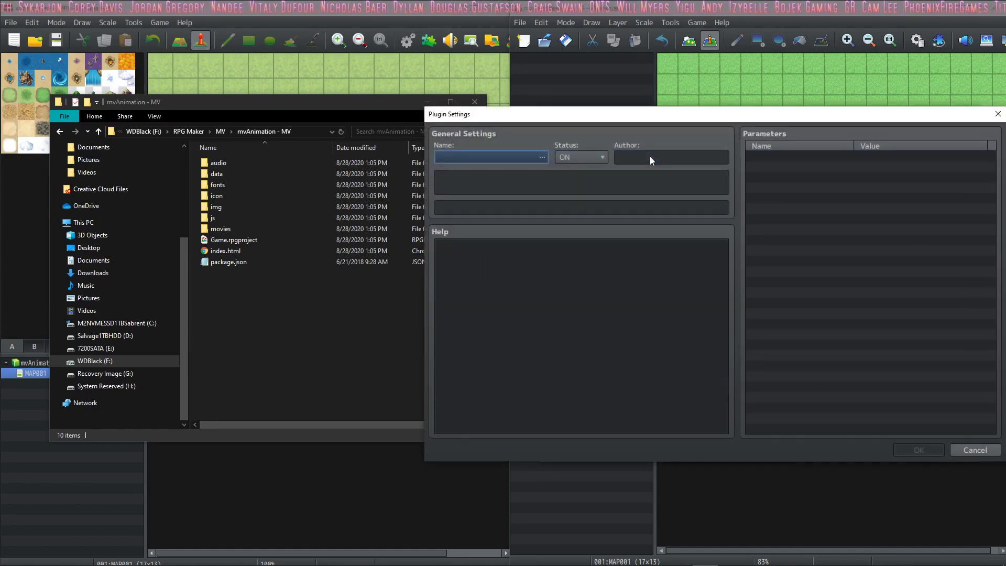
double_click(485, 157)
click(539, 211)
click(835, 398)
click(917, 450)
click(864, 450)
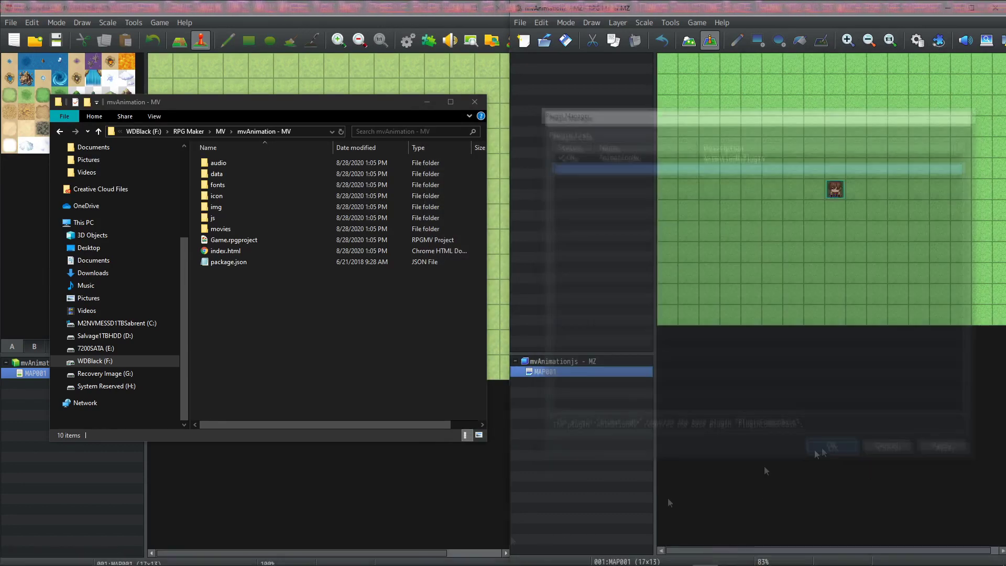
click(404, 511)
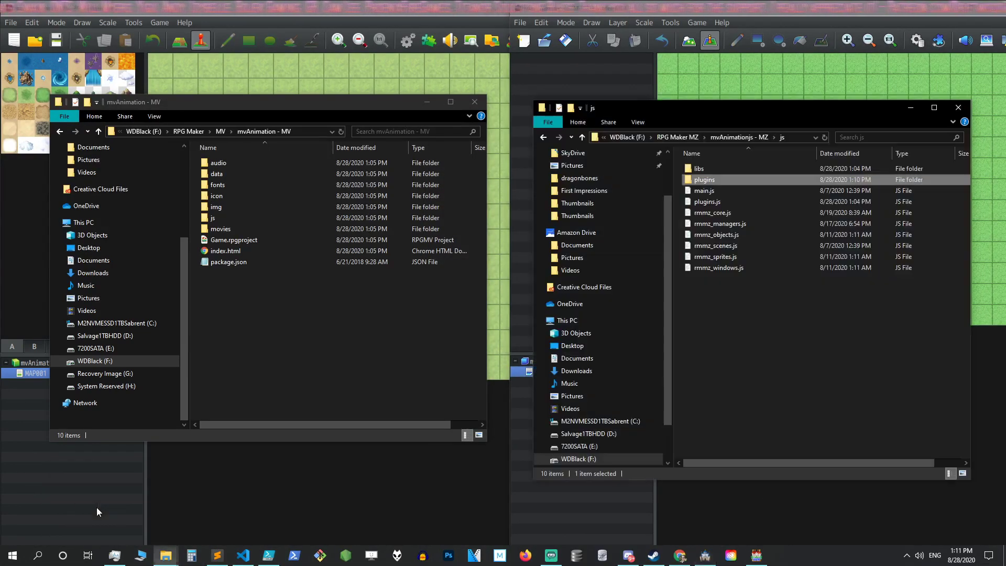
Create a new folder named mv inside the MZ project's data folder, then return to the editor.
click(733, 135)
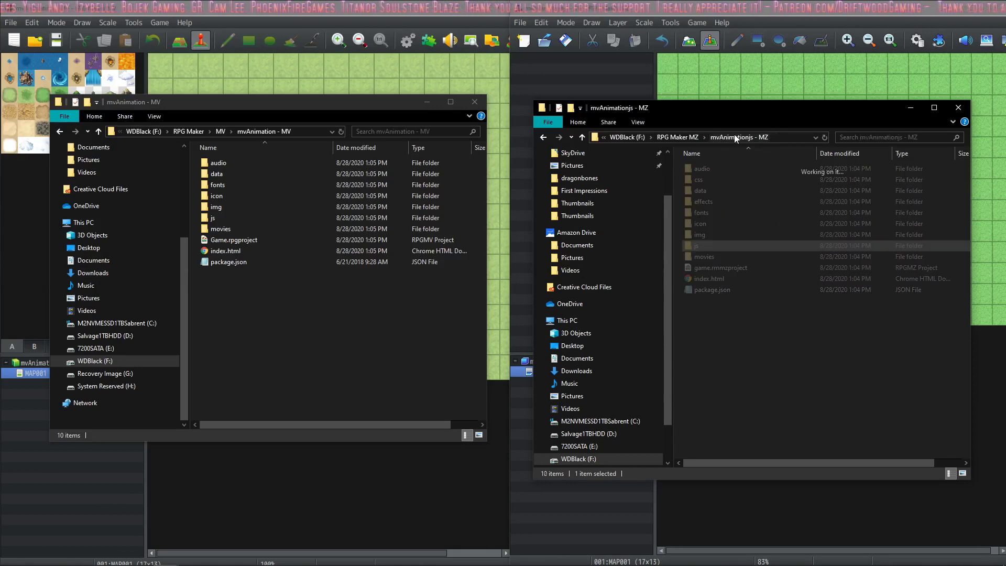
double_click(699, 191)
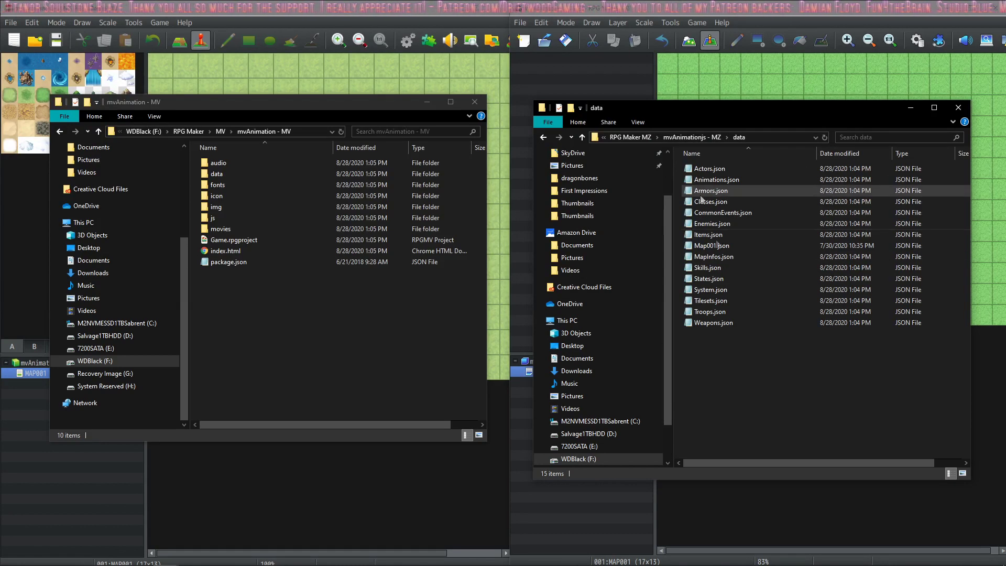
right_click(695, 344)
mouse_move(602, 497)
click(758, 348)
text(mv)
key(Return)
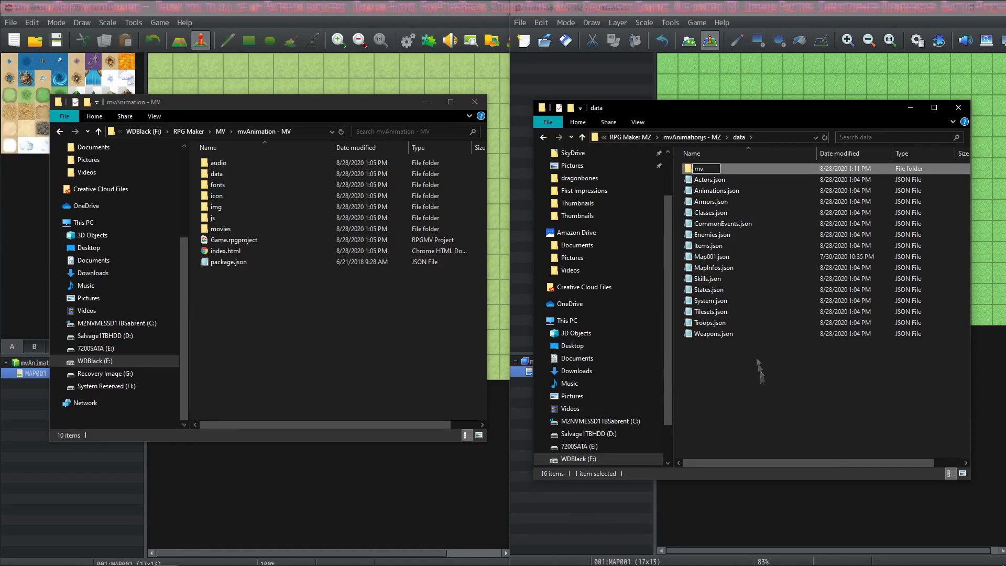
double_click(703, 169)
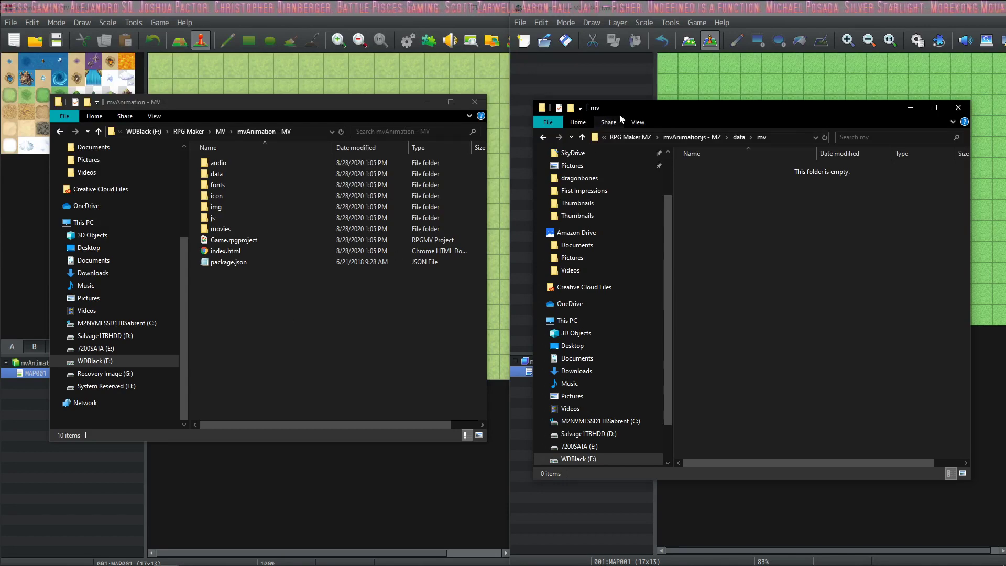
click(698, 11)
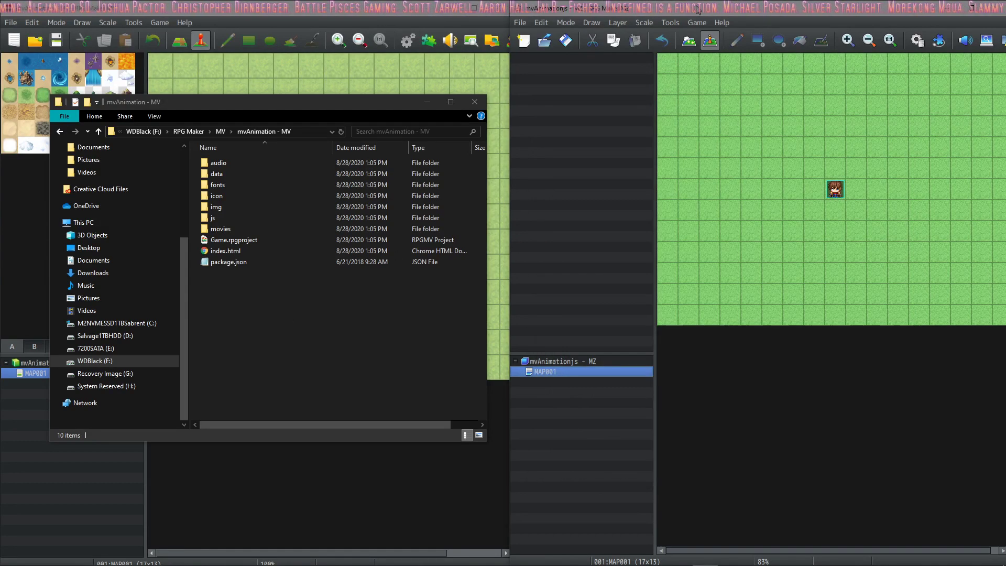
Set the database's maximum animation count to 300 and close the database with OK.
click(917, 41)
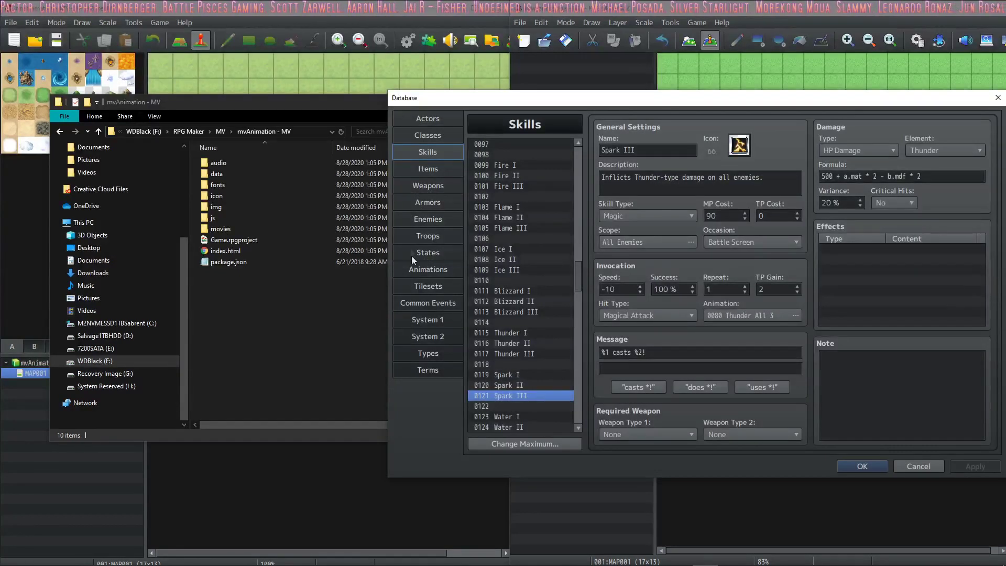
click(449, 269)
drag(581, 171, 570, 400)
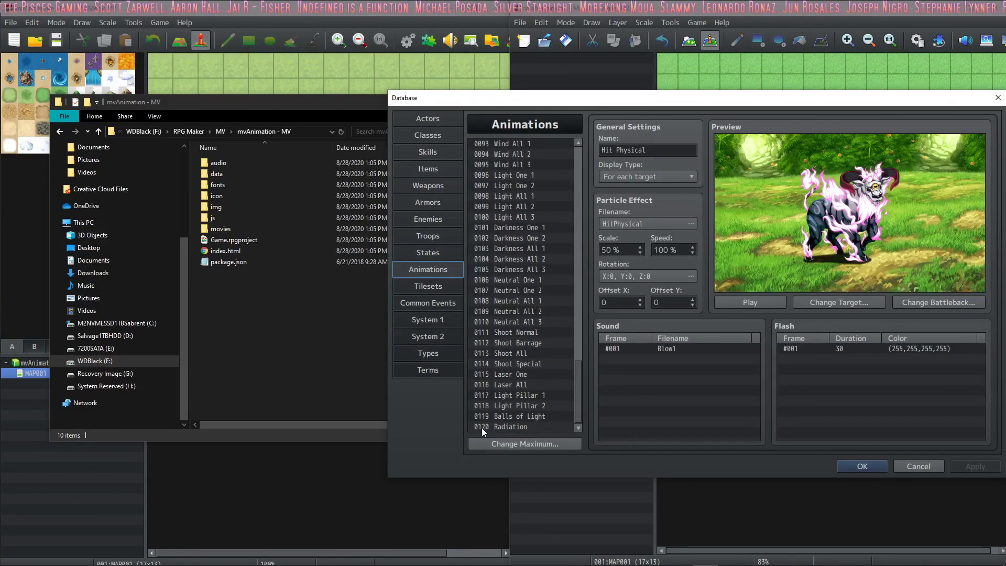
click(490, 444)
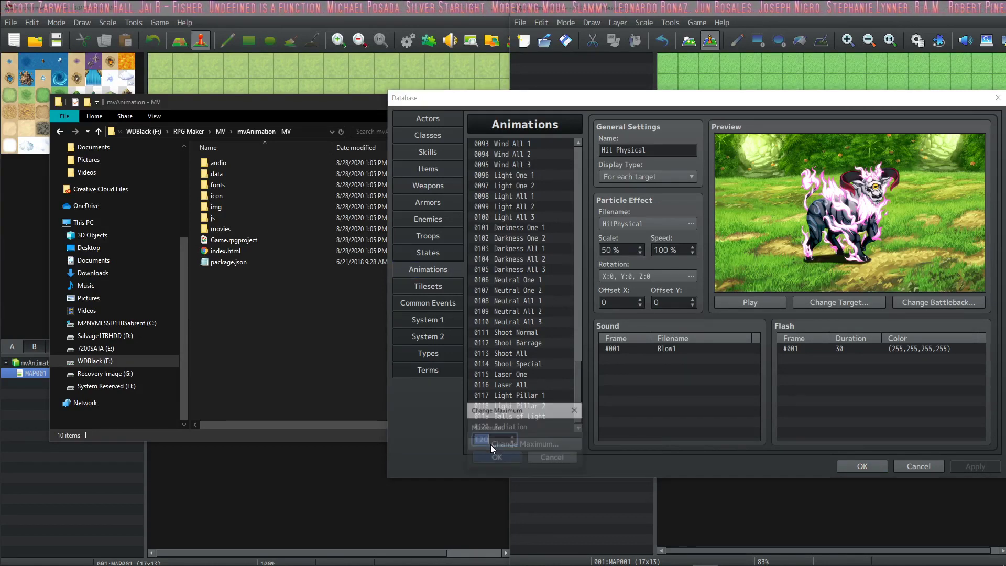
text(300)
click(496, 461)
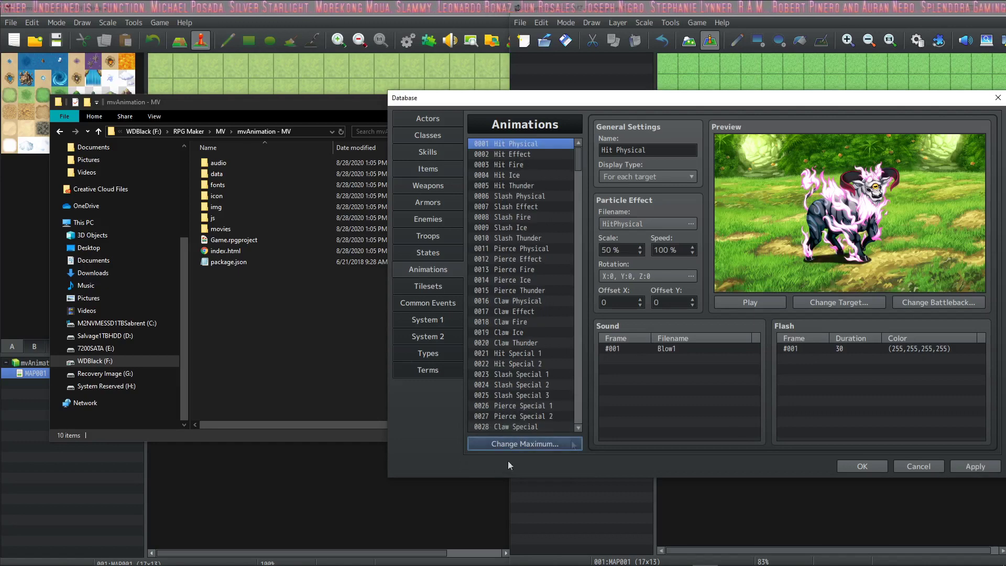
click(870, 466)
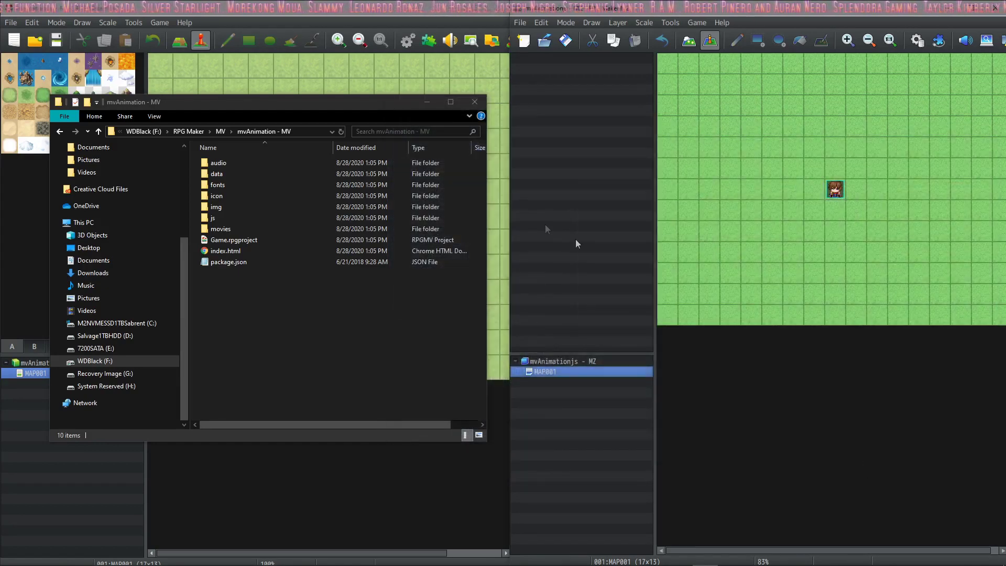
In the MV database's Animations list, select all entries 0001 through 0120.
click(274, 11)
click(408, 41)
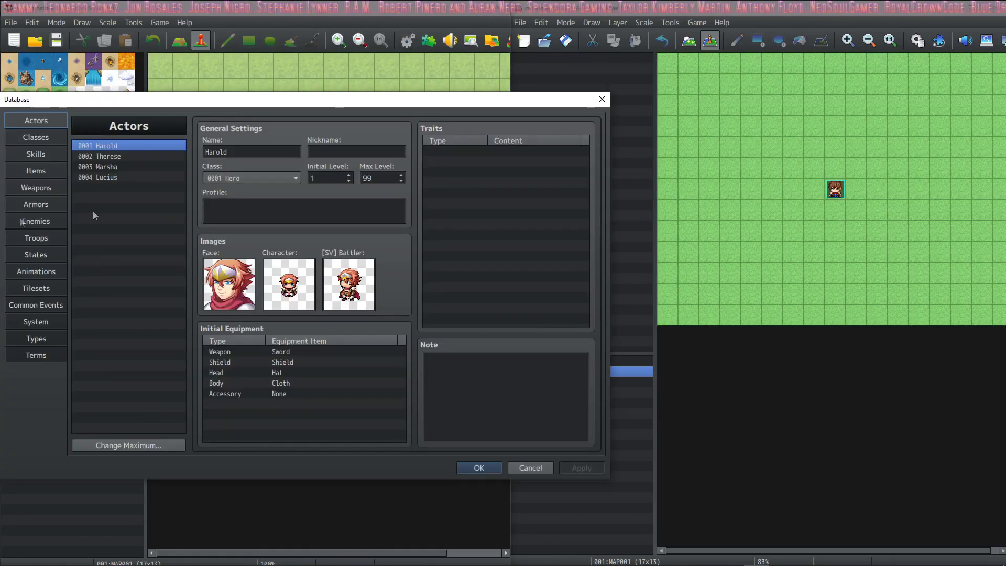
click(35, 272)
scroll(98, 230, down, 4)
scroll(99, 231, down, 13)
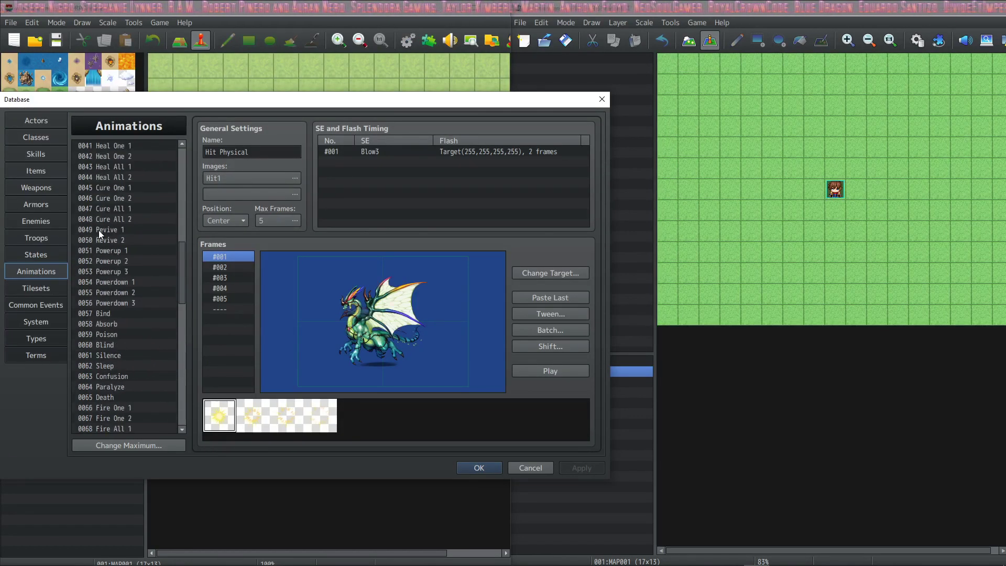
scroll(98, 230, down, 14)
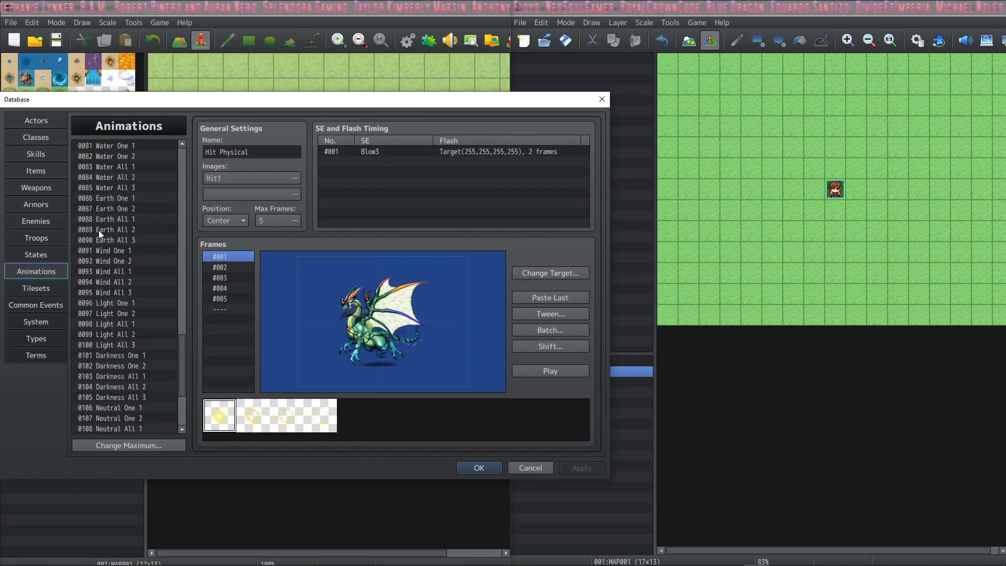
scroll(99, 230, down, 1)
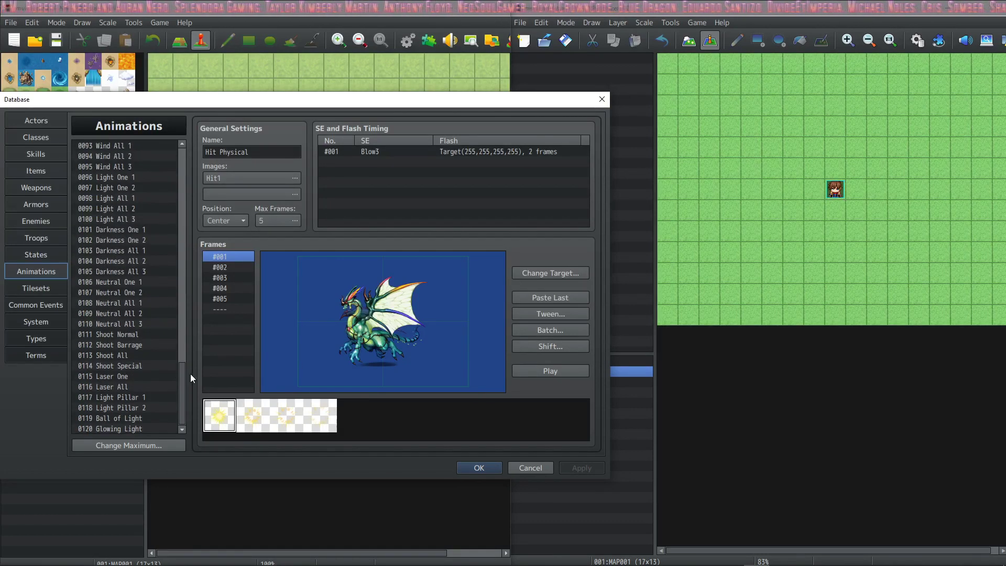
click(158, 427)
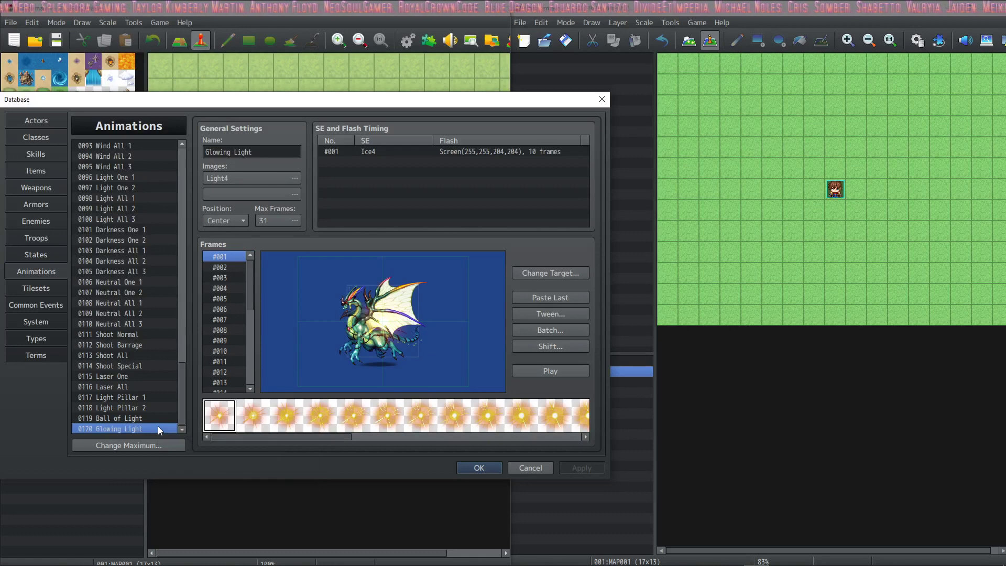
drag(183, 374, 181, 160)
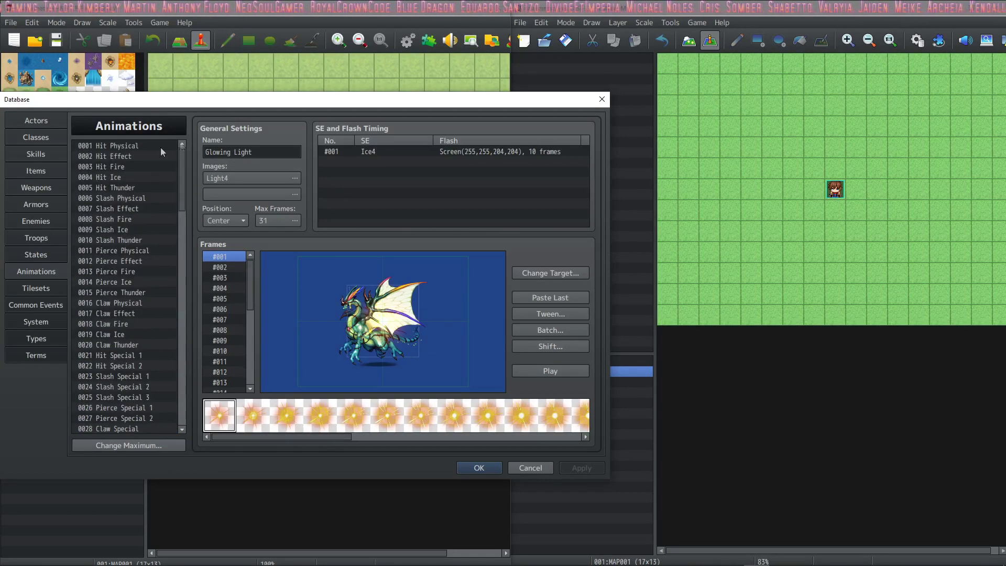
shift+click(136, 149)
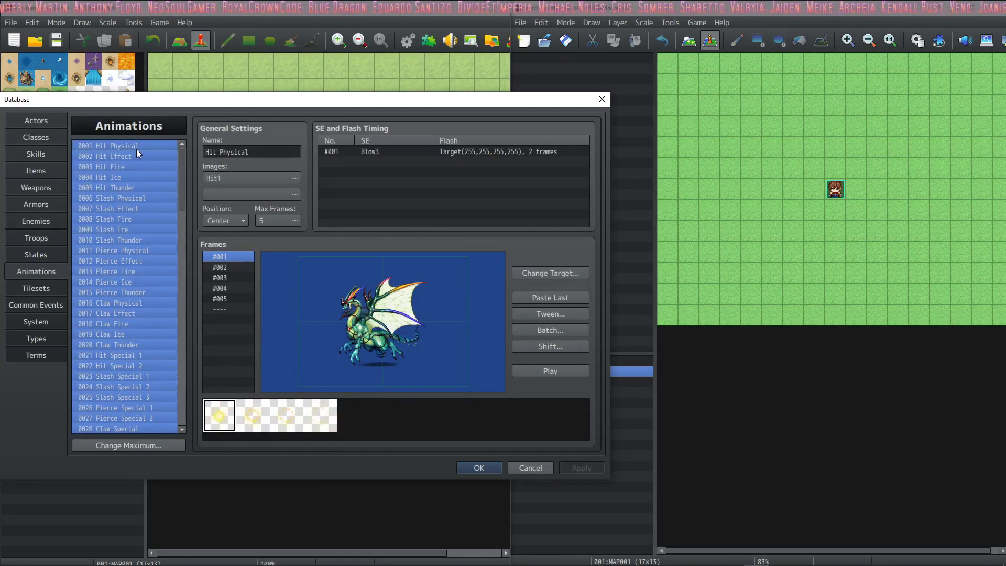
Raise the animation maximum to 300 and paste the copied animations starting at 0122.
click(125, 445)
text(300)
click(102, 459)
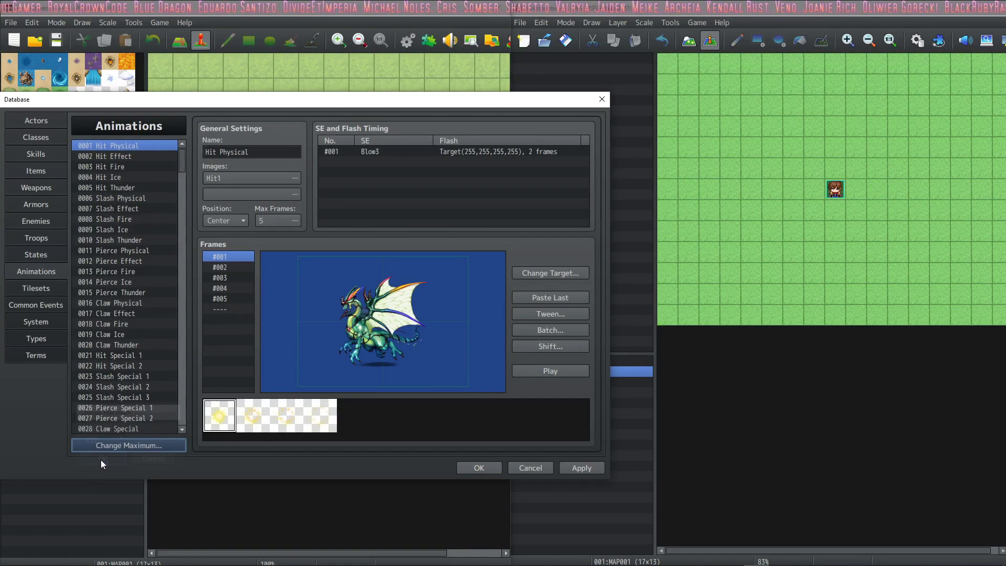
drag(180, 174, 188, 255)
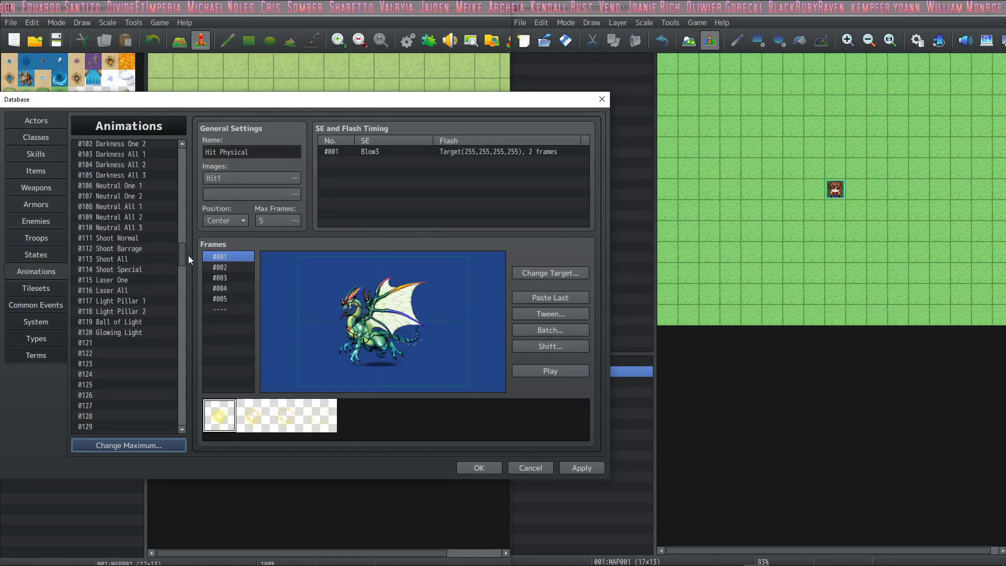
click(112, 354)
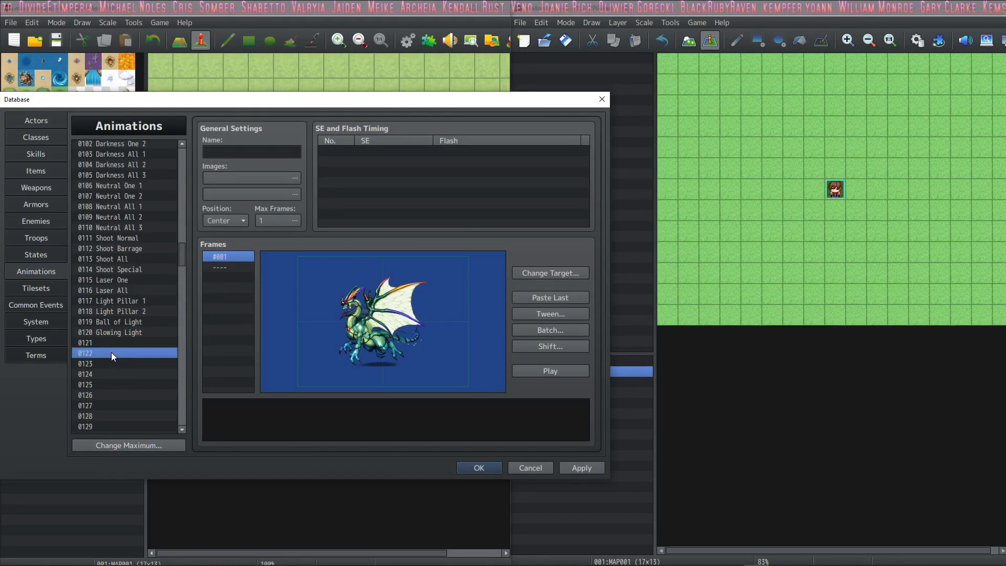
key(ctrl+v)
Clear animation entries 0116–0120 and close the database with OK.
drag(180, 278, 190, 144)
click(142, 146)
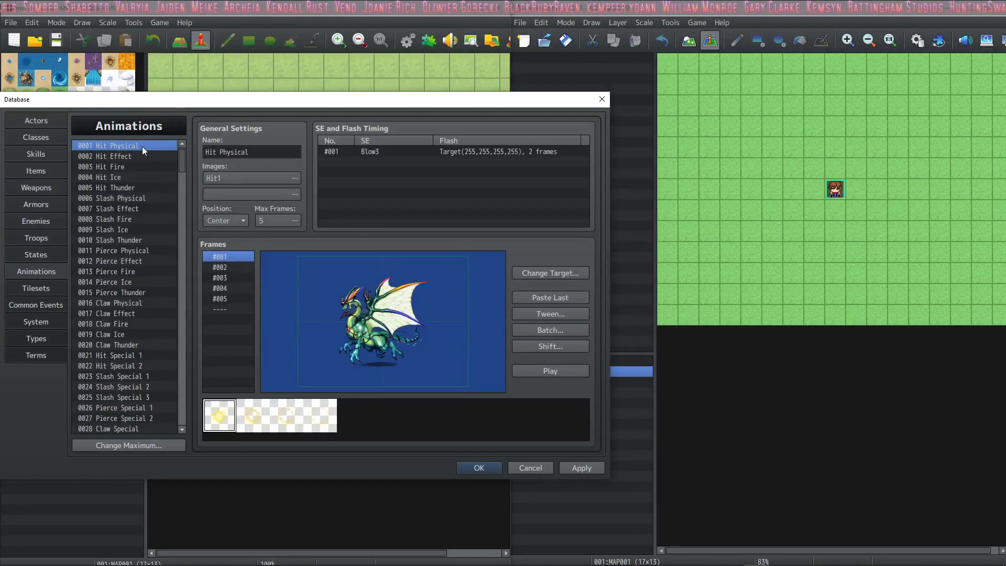
drag(183, 164, 183, 269)
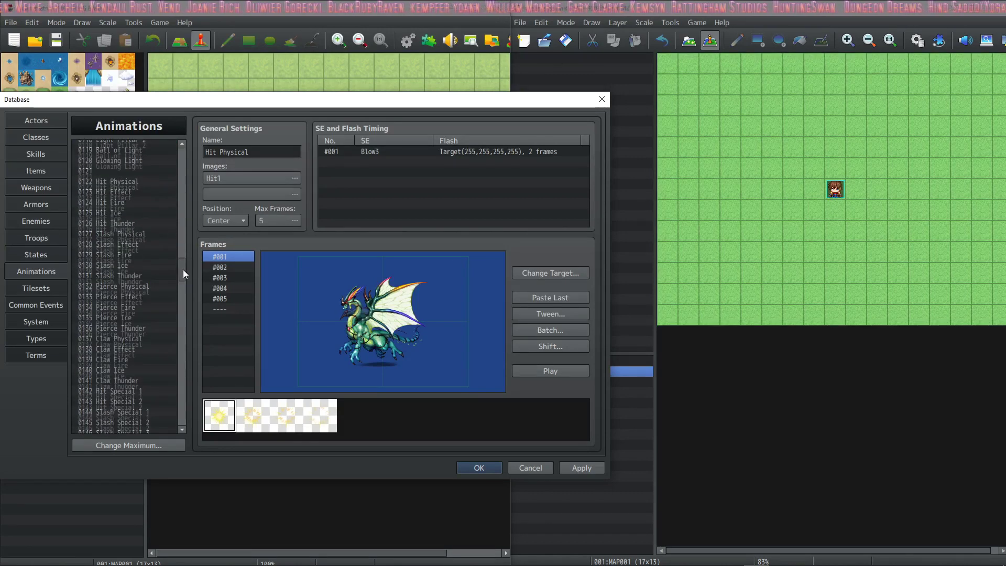
shift+click(123, 191)
key(Delete)
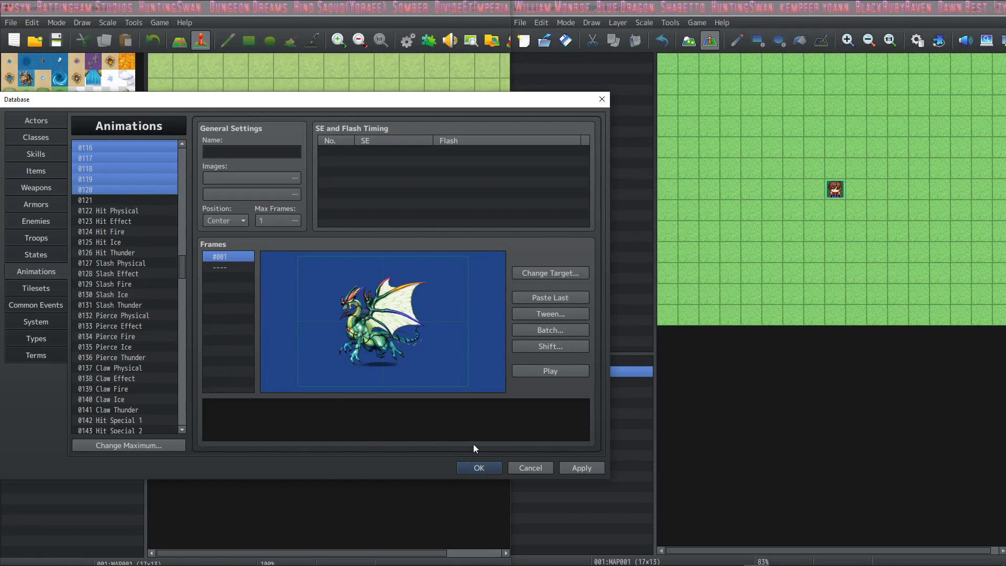
click(478, 467)
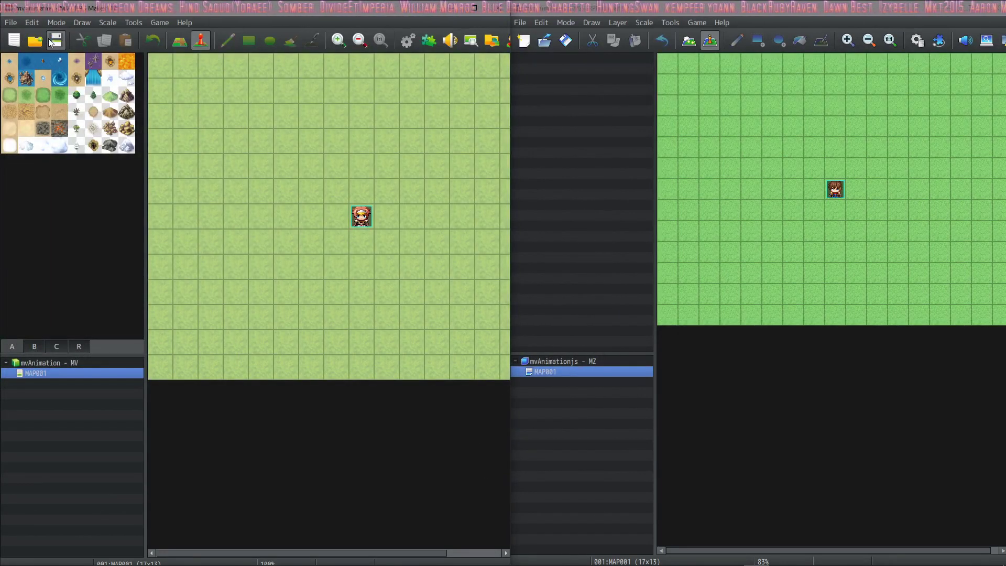
Copy the MV project's Animations.json into the MZ project's data\mv folder.
mouse_move(262, 558)
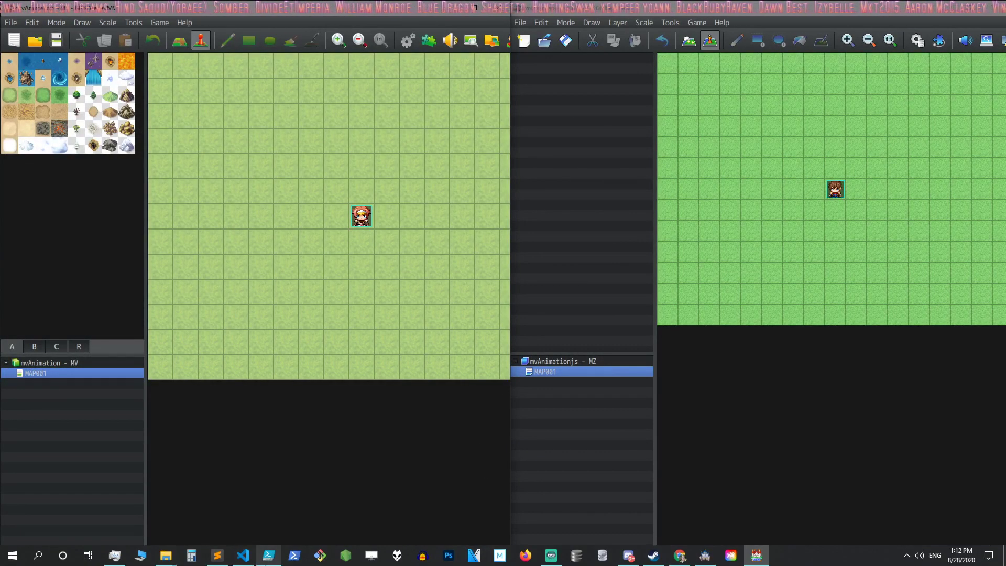
click(165, 555)
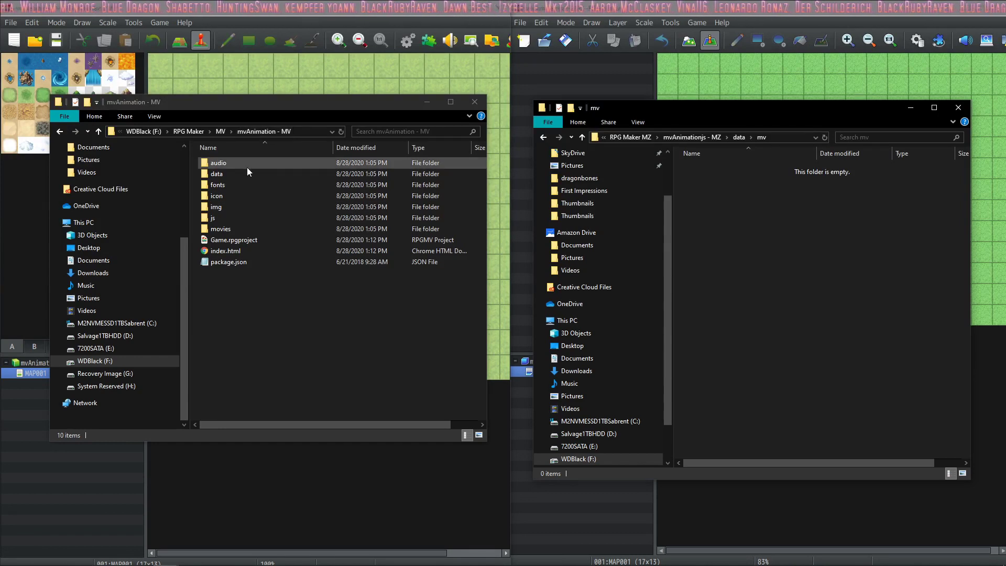
double_click(218, 176)
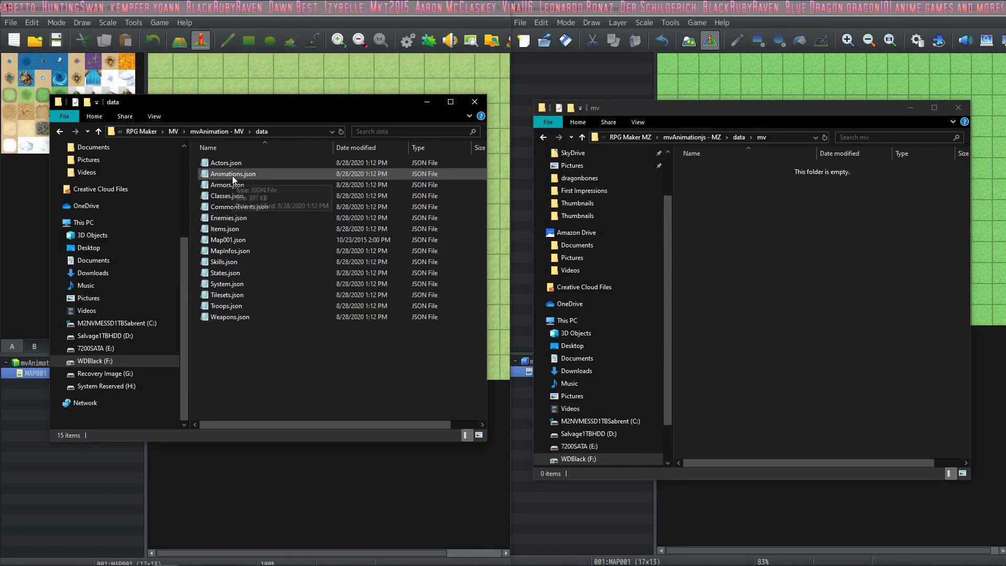
right_click(232, 176)
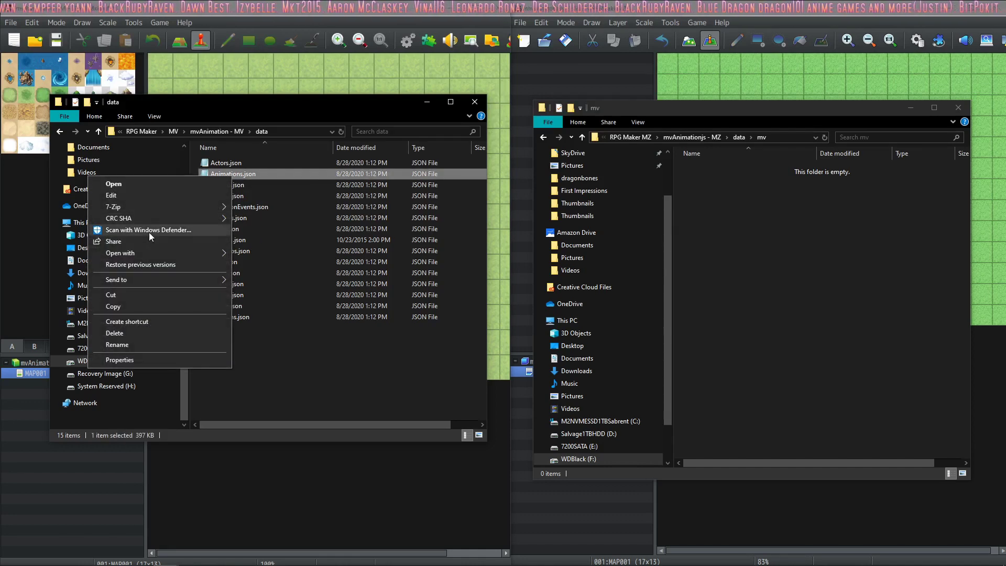
click(131, 305)
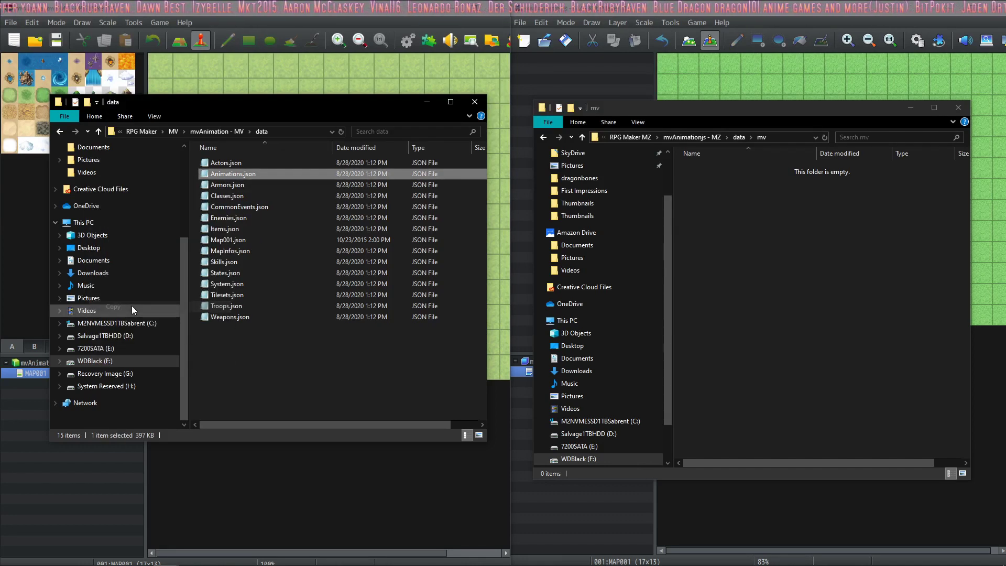
click(754, 244)
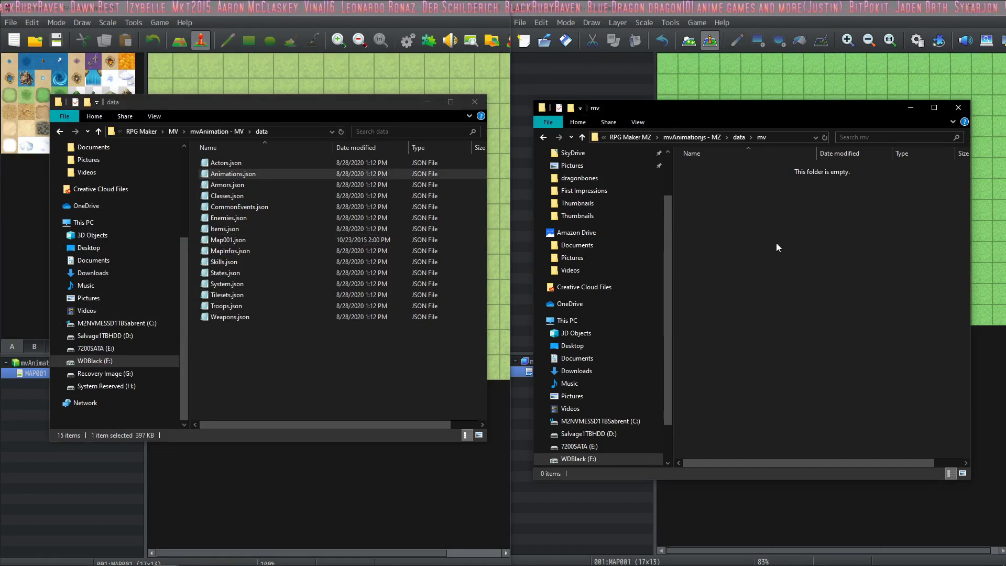
click(737, 137)
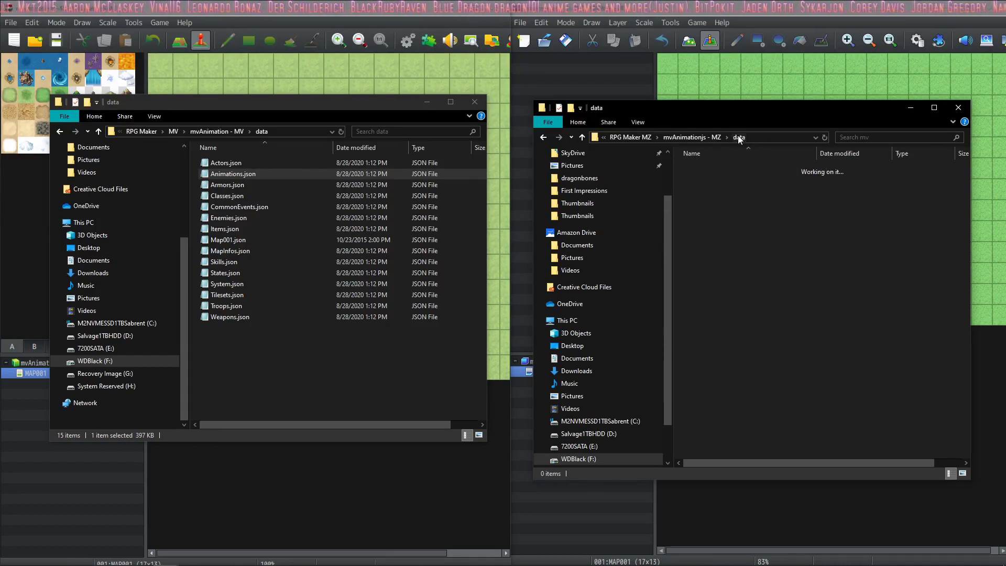
double_click(703, 166)
right_click(744, 209)
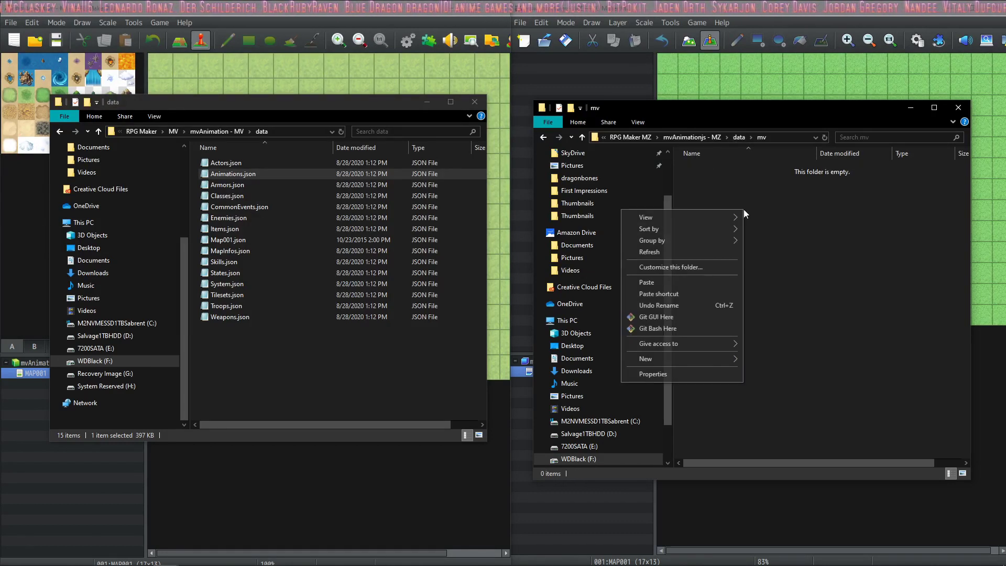
click(675, 282)
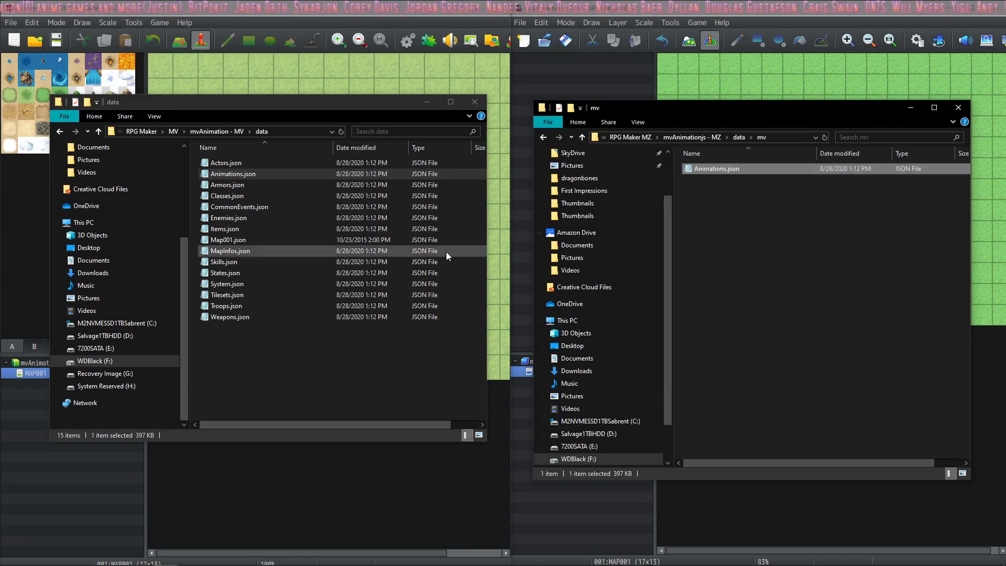
Copy the MV img\animations folder and paste it into the MZ project's img folder.
click(213, 131)
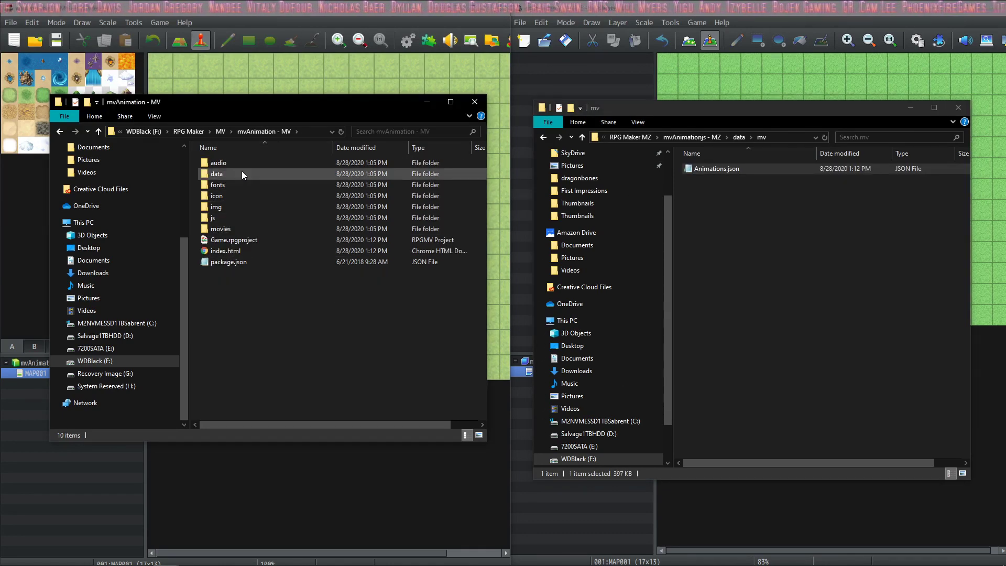
double_click(218, 207)
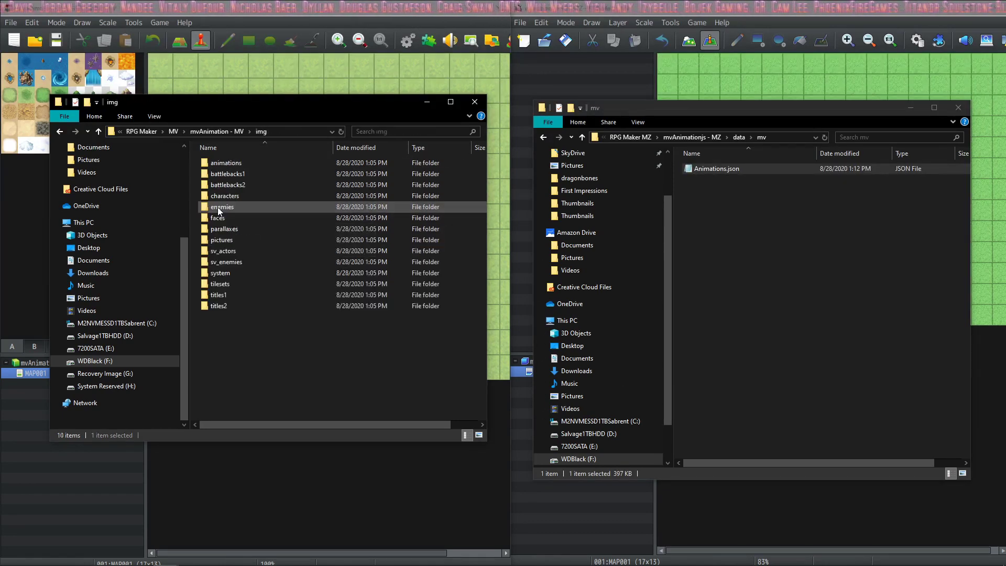
right_click(218, 164)
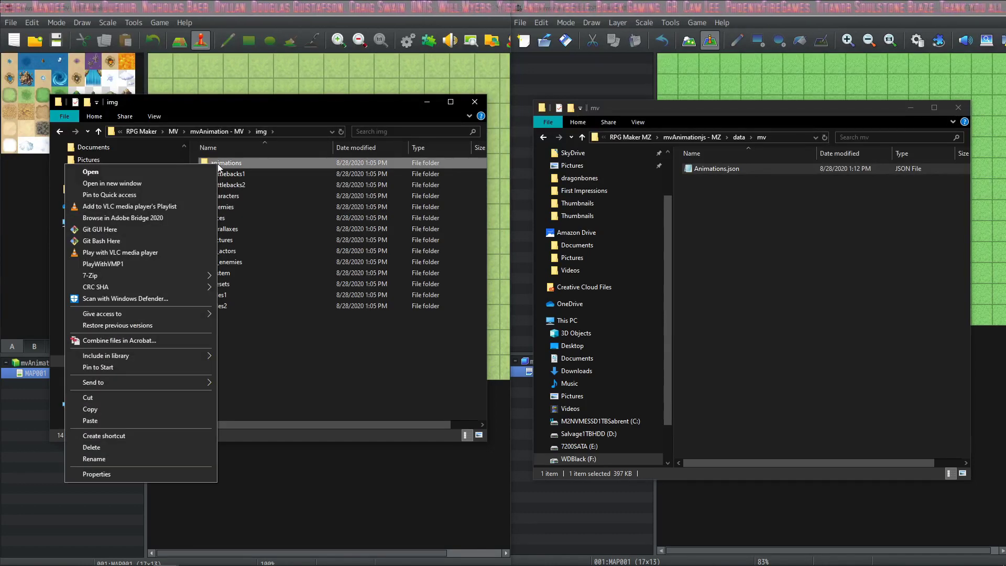
click(109, 409)
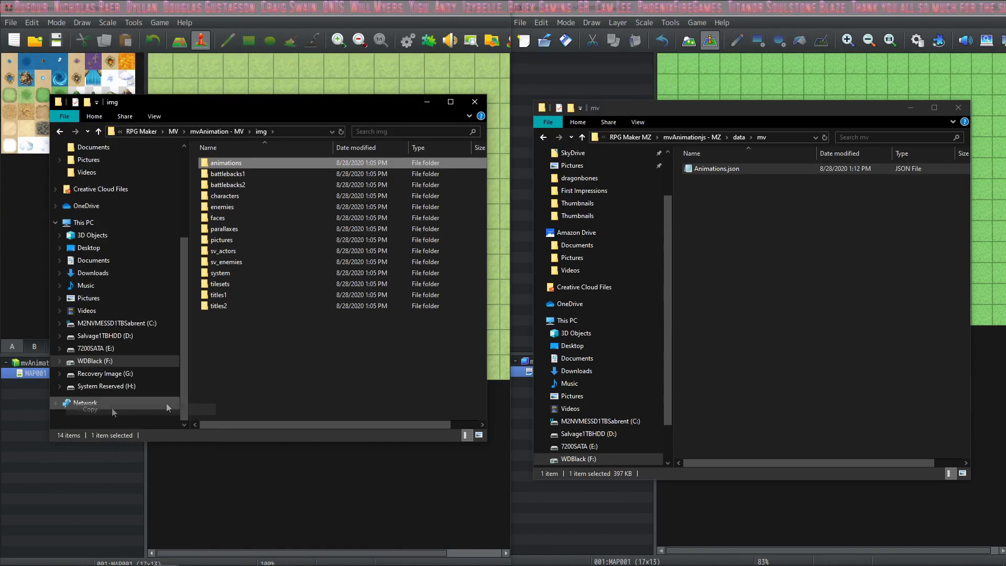
click(729, 286)
click(701, 136)
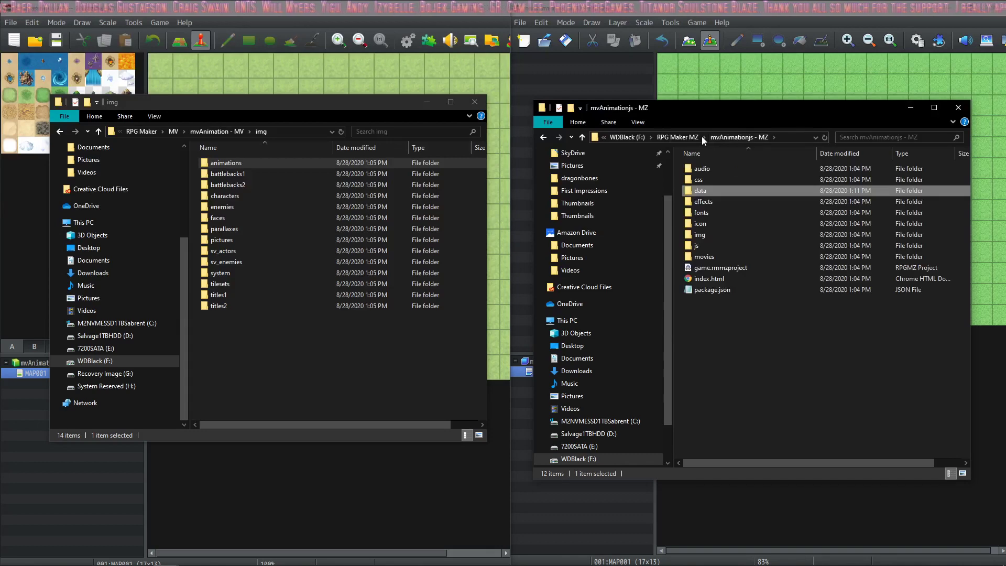
double_click(720, 233)
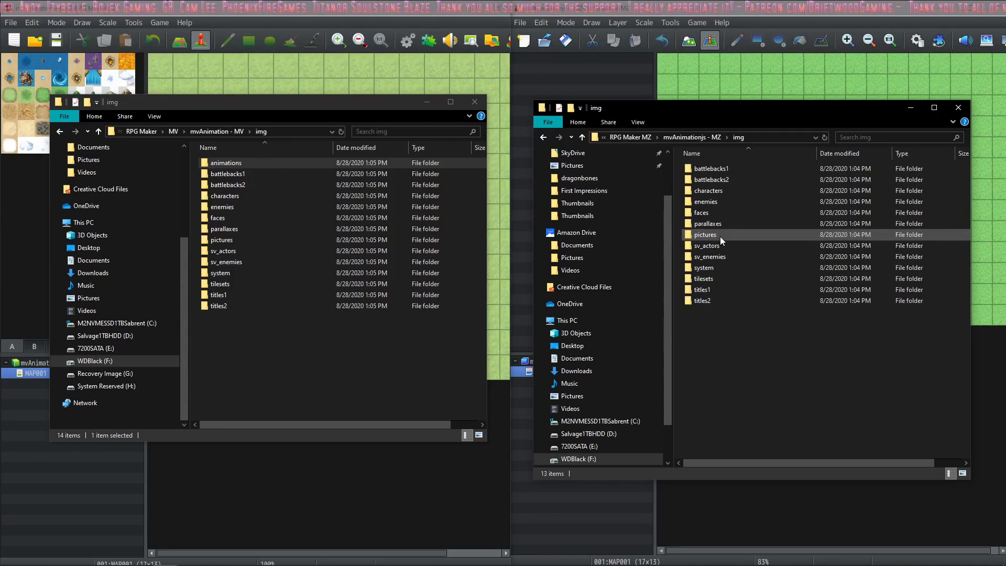
right_click(723, 332)
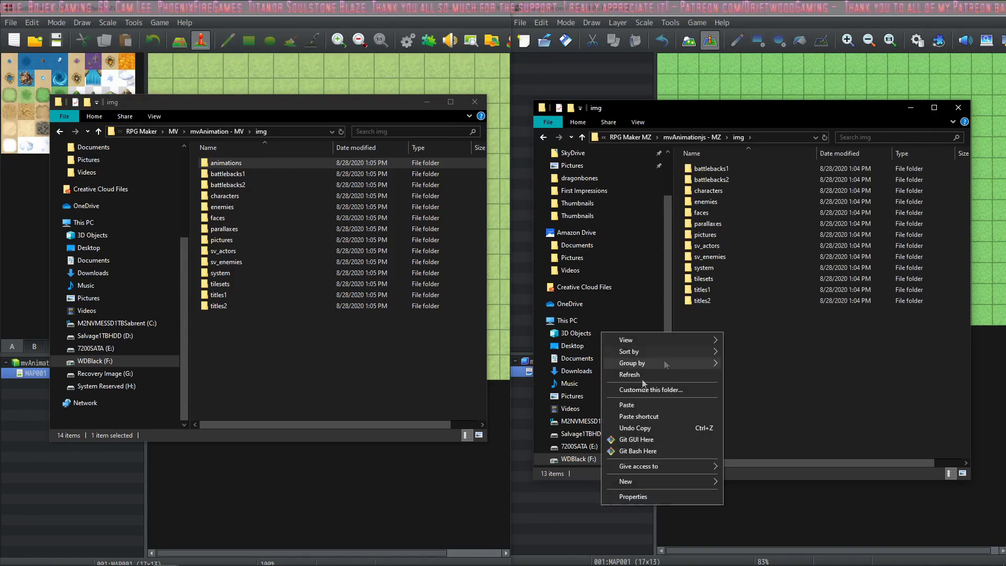
click(642, 404)
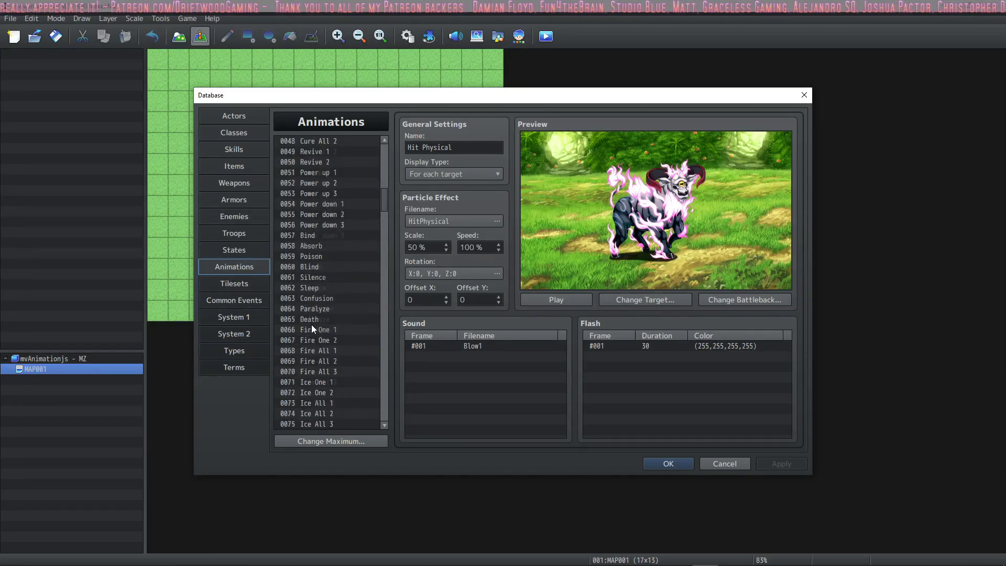
scroll(314, 320, down, 3)
scroll(315, 315, down, 10)
Inspect the empty animation slots 0121–0150 (e.g. 0130, 0138, 0140, 0144), then close the database.
drag(385, 231, 391, 267)
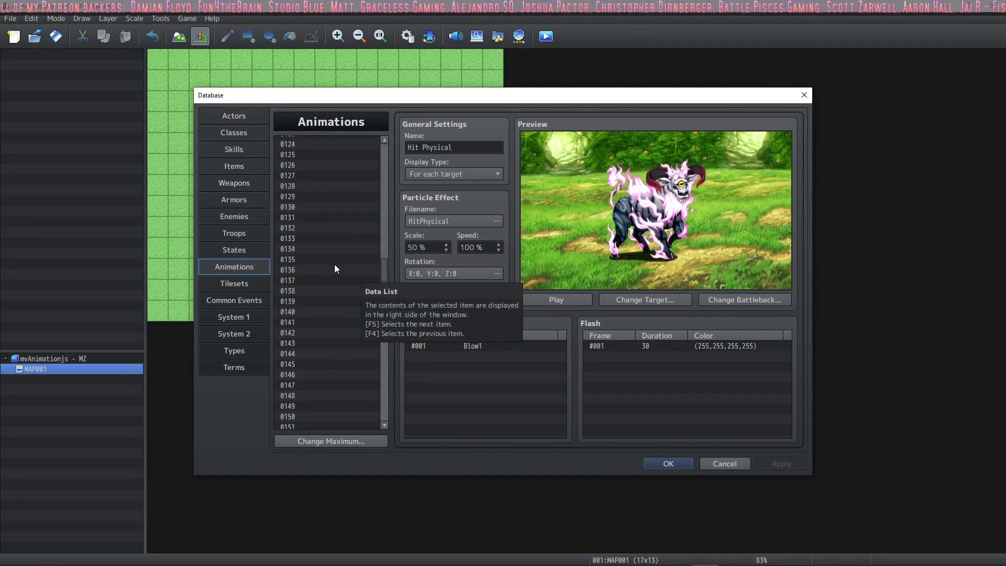
scroll(335, 293, up, 2)
click(323, 248)
click(335, 322)
click(299, 375)
click(320, 218)
click(335, 301)
click(333, 343)
click(323, 406)
click(319, 260)
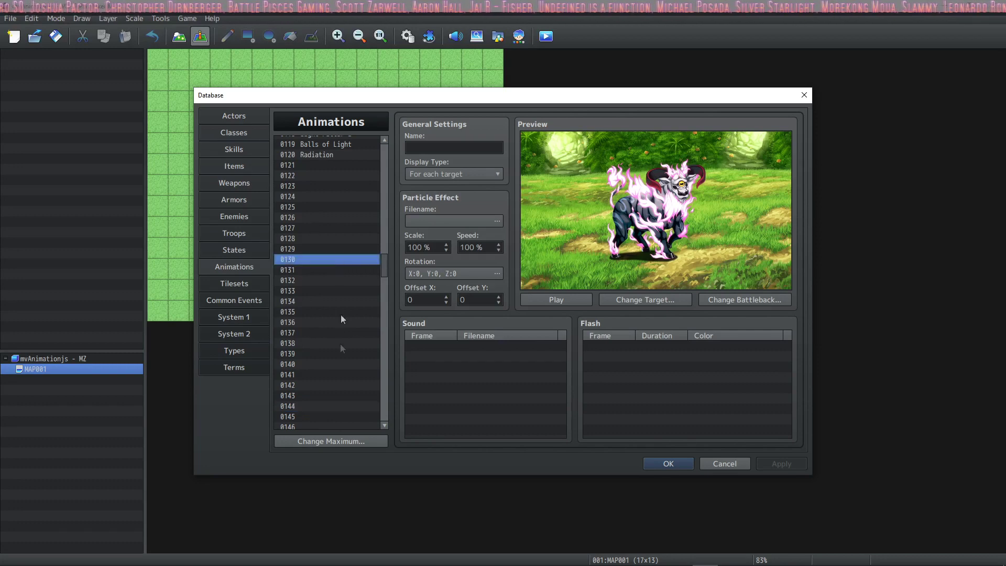
click(338, 344)
click(322, 365)
click(674, 464)
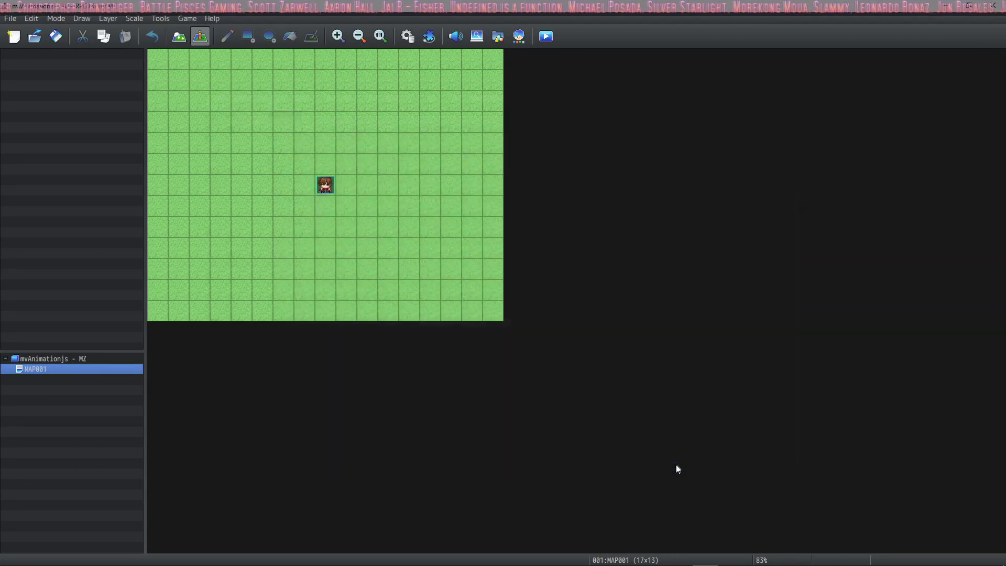
Create a map event with Show Animation 0212 on This Event plus a Wait, and set its trigger.
double_click(225, 153)
double_click(512, 175)
click(525, 318)
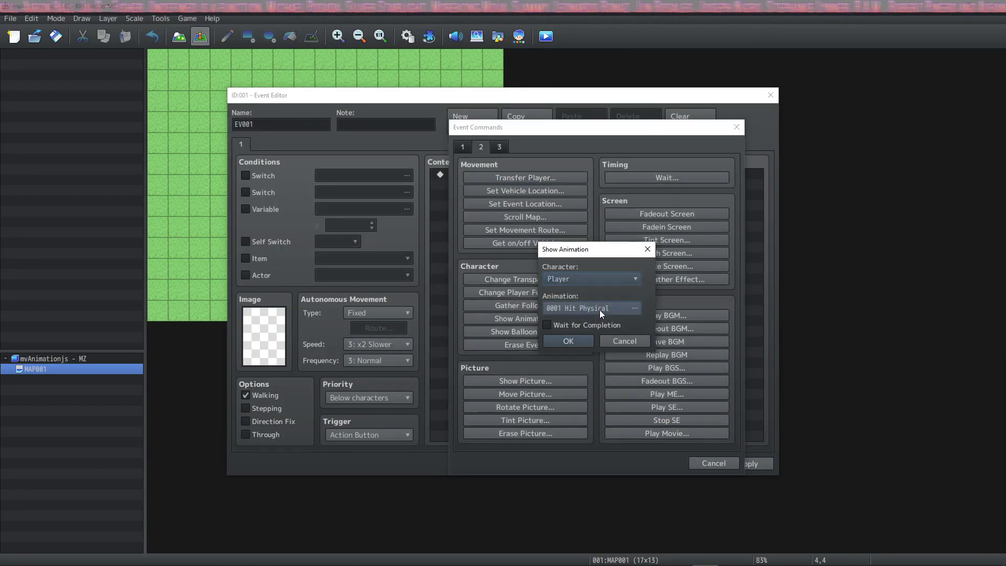
click(634, 307)
double_click(482, 302)
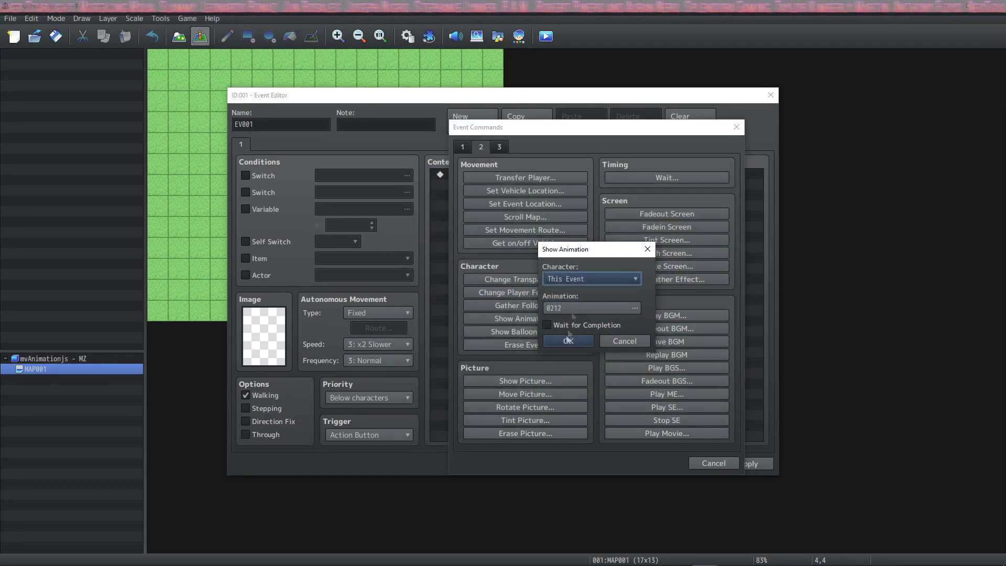
click(568, 340)
double_click(511, 180)
click(646, 177)
click(572, 322)
click(369, 434)
click(386, 458)
click(669, 463)
Save the project, playtest a new game to see the animation, then open the database.
key(ctrl+r)
click(485, 303)
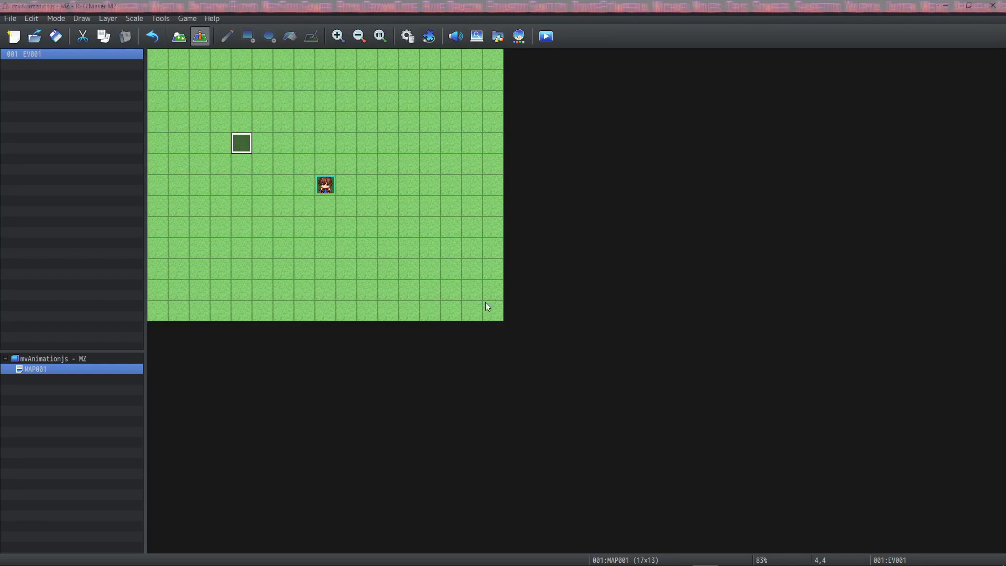
click(491, 335)
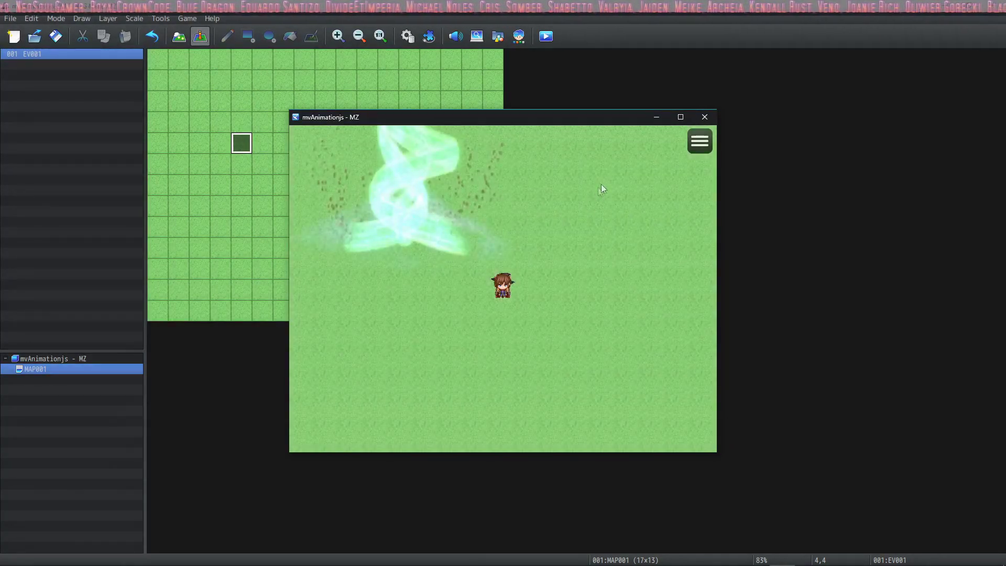
click(704, 117)
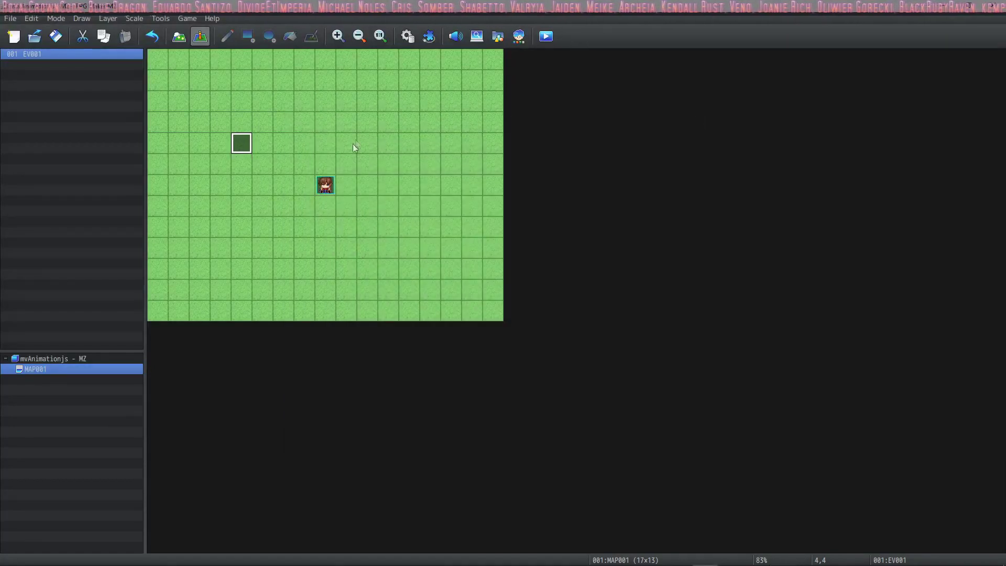
click(407, 39)
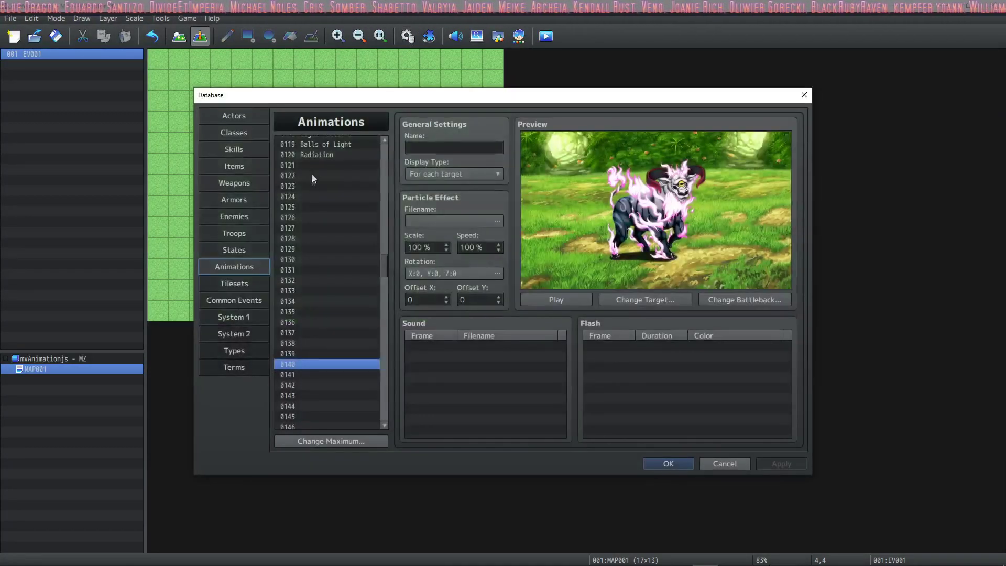
Name animation entry 0121 '---MV ANIMATIONS BELOW--'.
drag(316, 176, 319, 270)
click(316, 165)
click(424, 147)
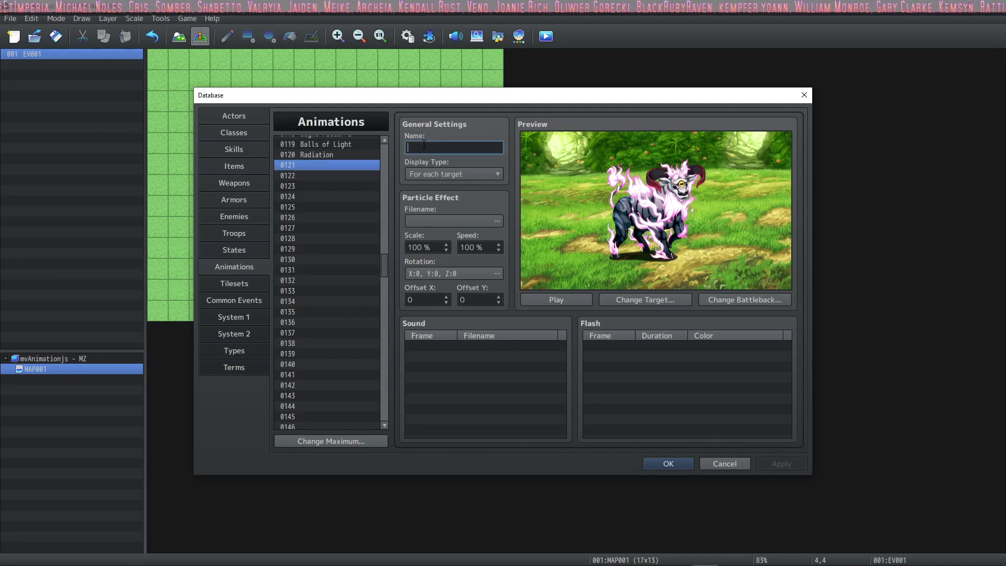
text(---)
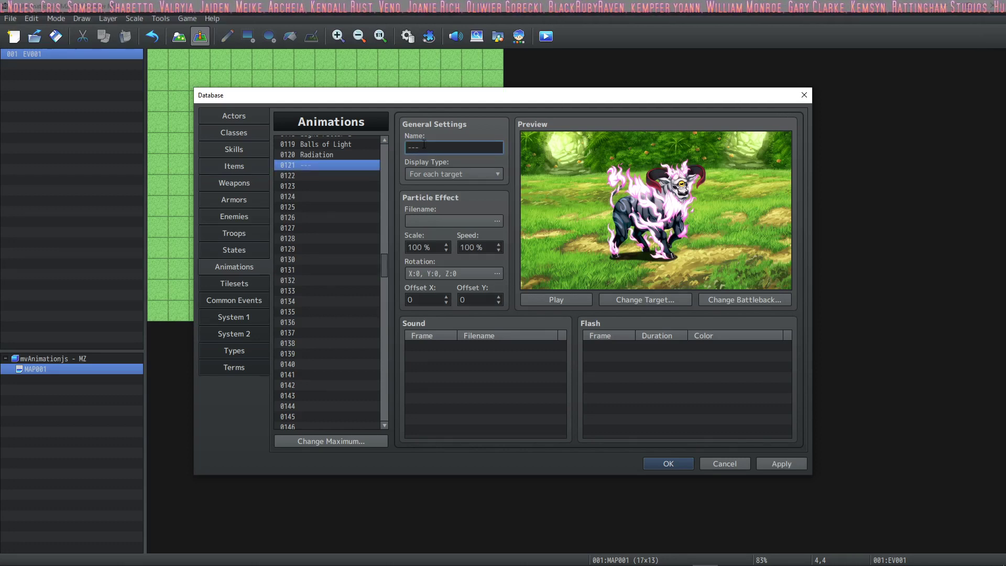
text(M)
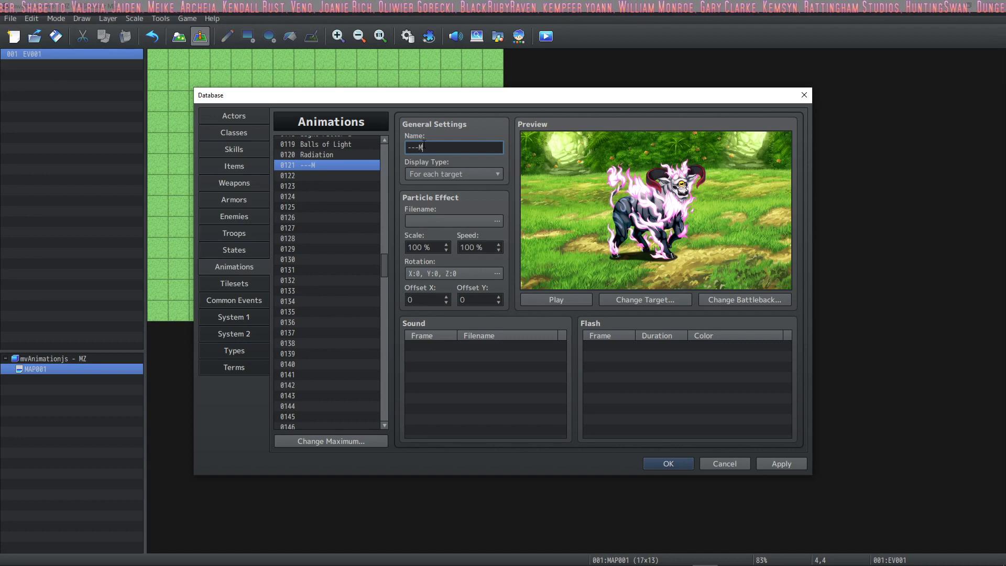
text(V ANIMATIO)
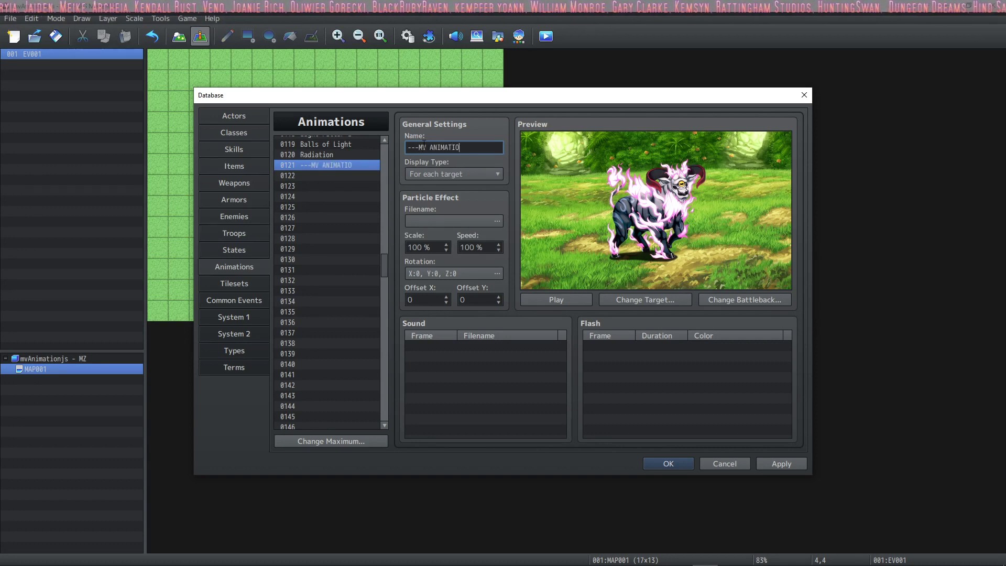
text(NS BELOW---)
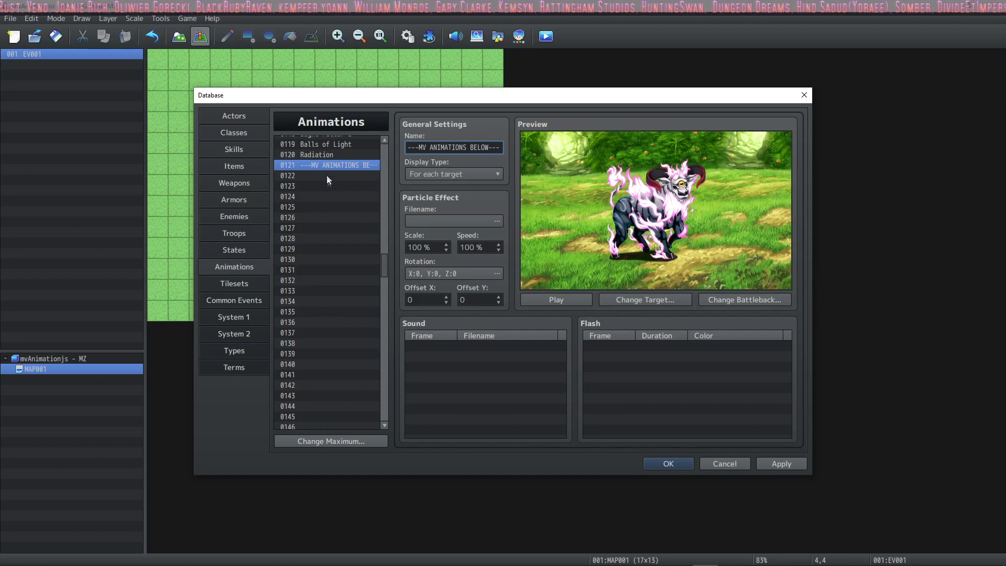
click(327, 176)
Name animation entry 0242 '----MV ANIMATION END' to close the MV range.
scroll(306, 300, down, 2)
drag(385, 266, 385, 307)
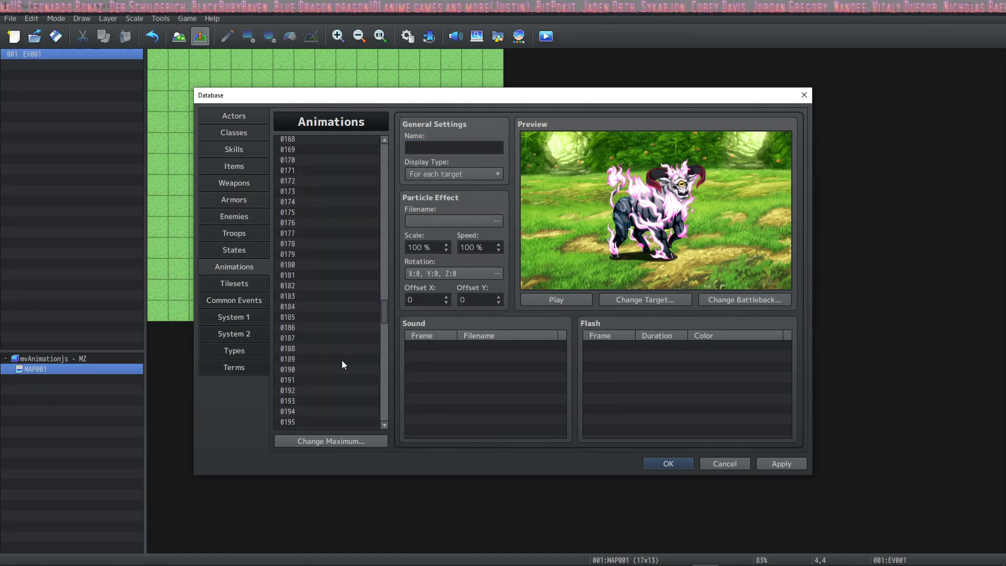
scroll(341, 360, down, 12)
scroll(344, 359, down, 5)
click(319, 368)
click(476, 147)
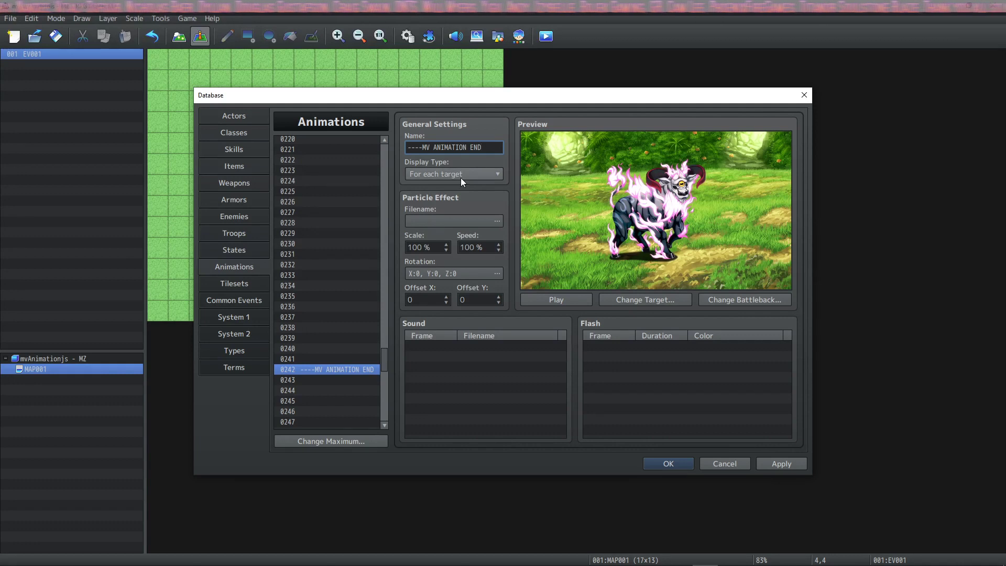
scroll(321, 309, up, 6)
scroll(326, 306, up, 14)
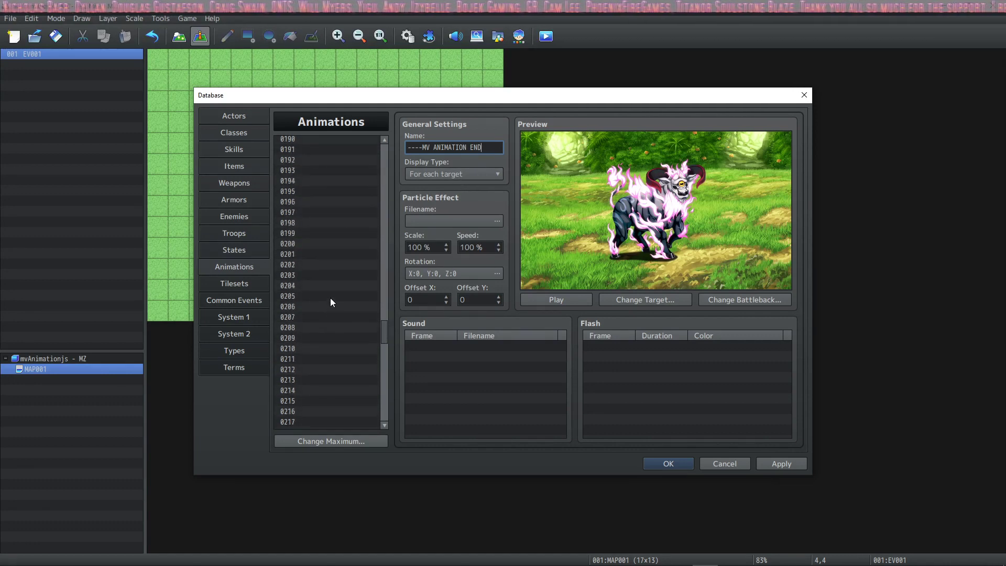
scroll(336, 286, up, 16)
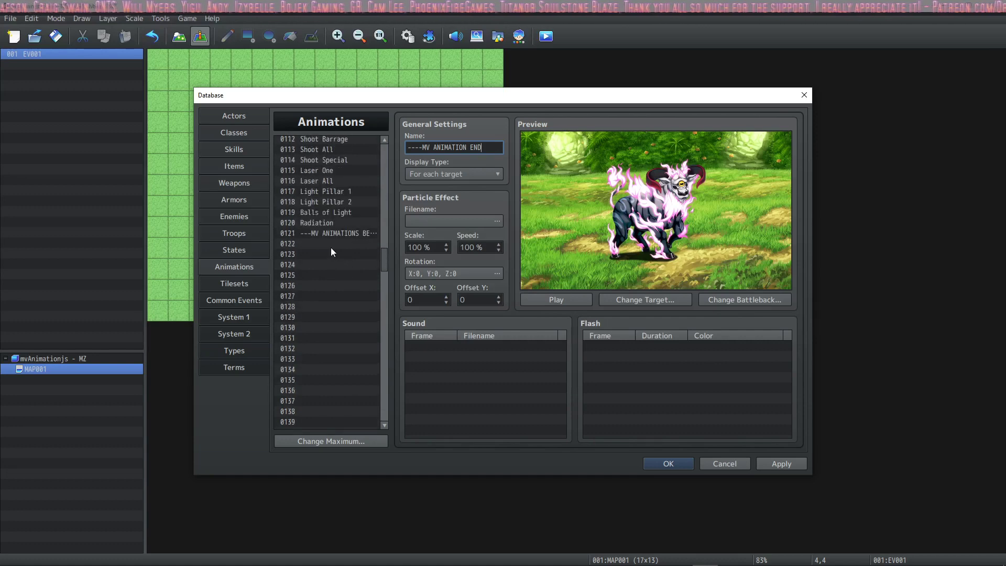
click(331, 247)
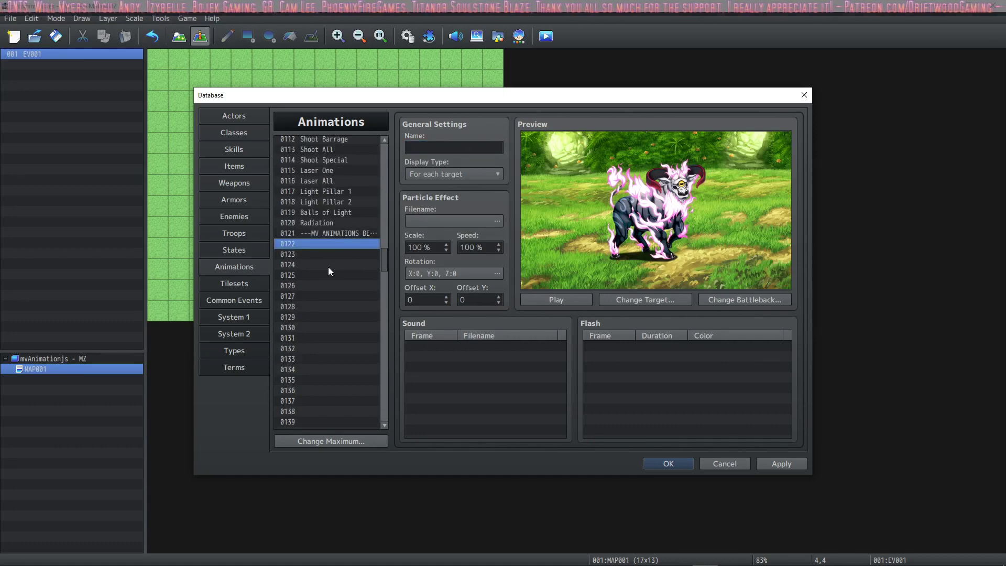